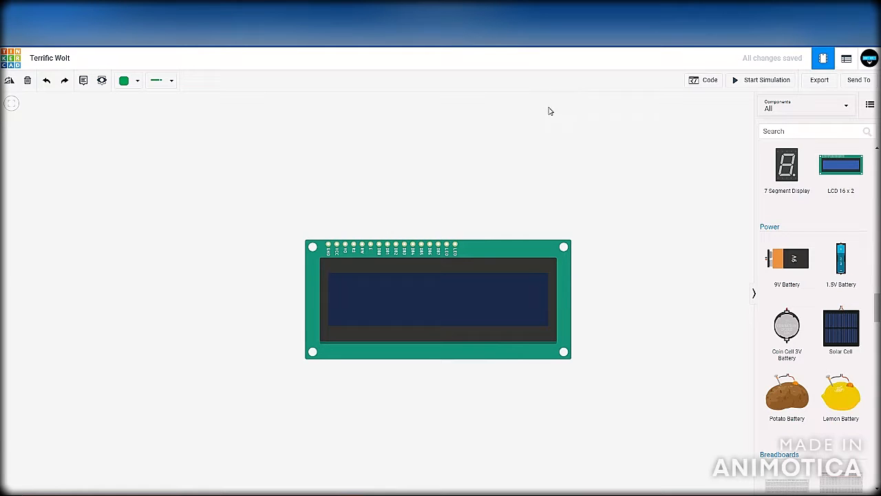
Move the LCD 16 x 2 down and to the right to free up space on the workplane
scroll(390, 165, down, 2)
drag(390, 165, 499, 255)
scroll(500, 255, up, 1)
scroll(495, 242, up, 2)
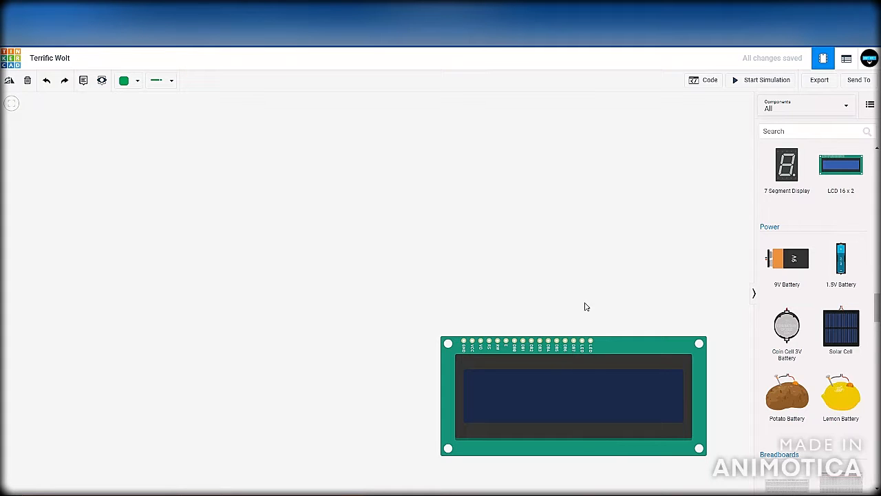
Place a Breadboard Small component above the LCD 16 x 2
scroll(797, 336, up, 4)
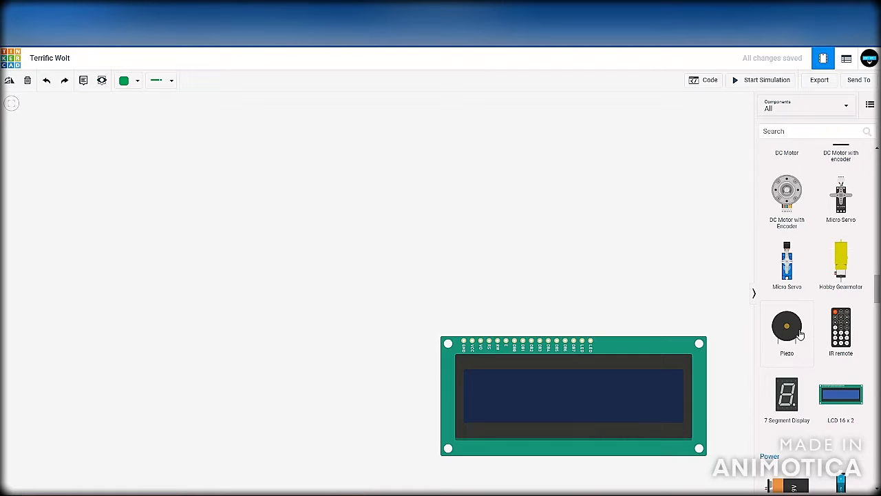
scroll(812, 333, up, 4)
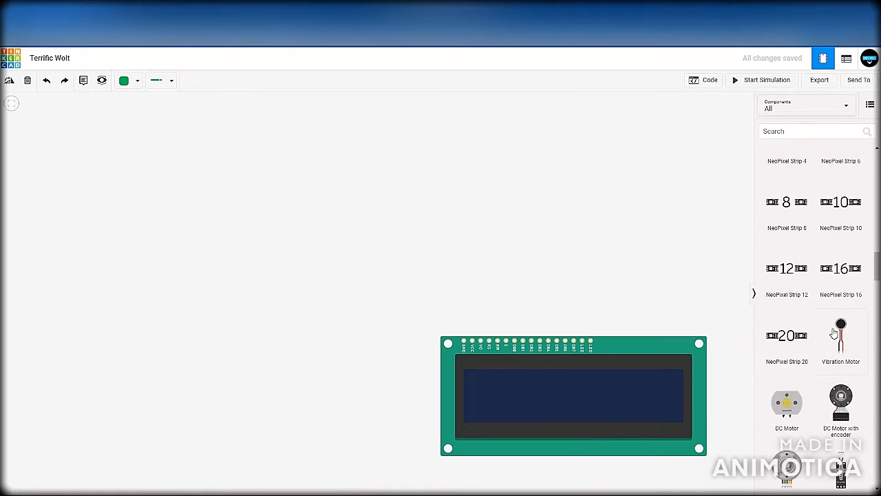
scroll(834, 333, up, 2)
scroll(831, 334, up, 7)
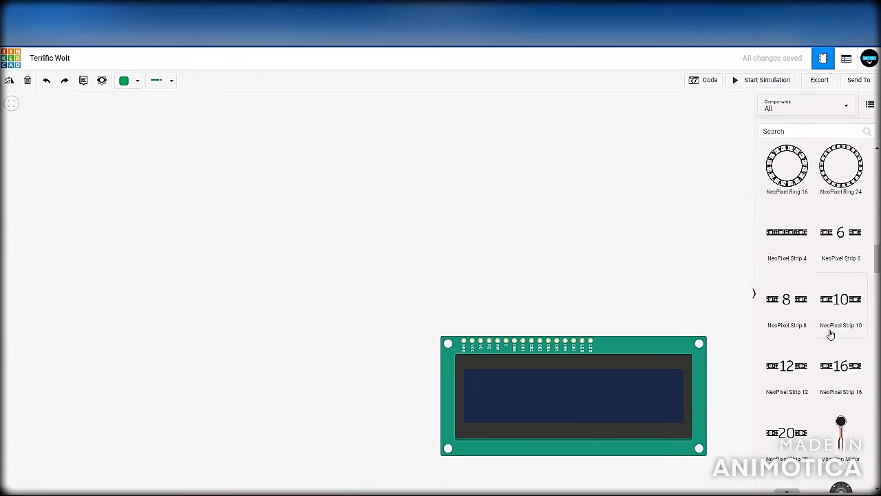
scroll(833, 329, up, 7)
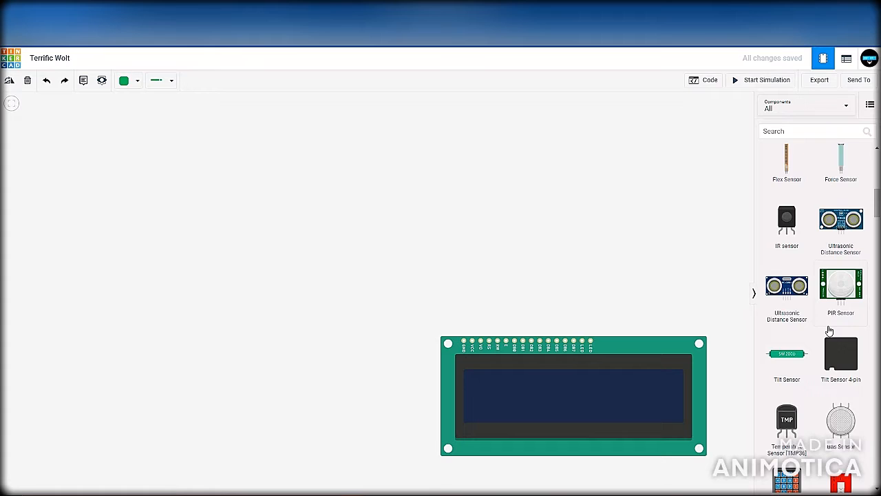
scroll(830, 332, up, 10)
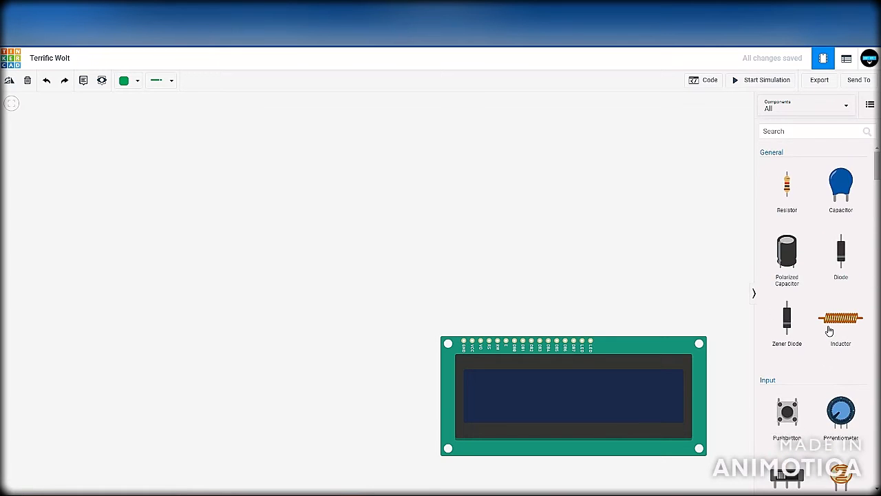
scroll(829, 334, down, 14)
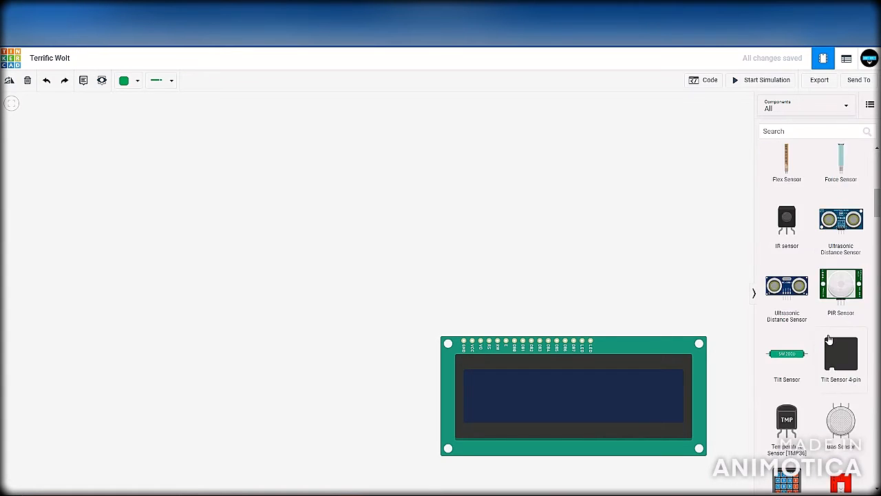
scroll(830, 337, down, 15)
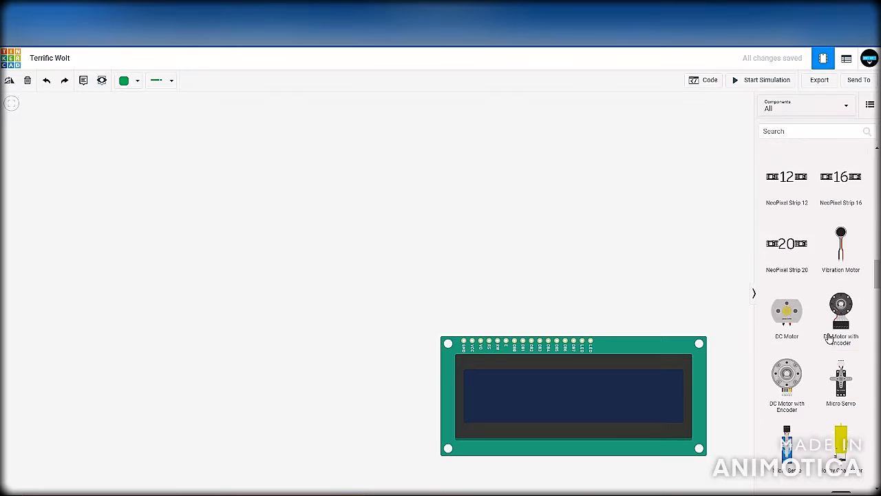
scroll(829, 335, down, 8)
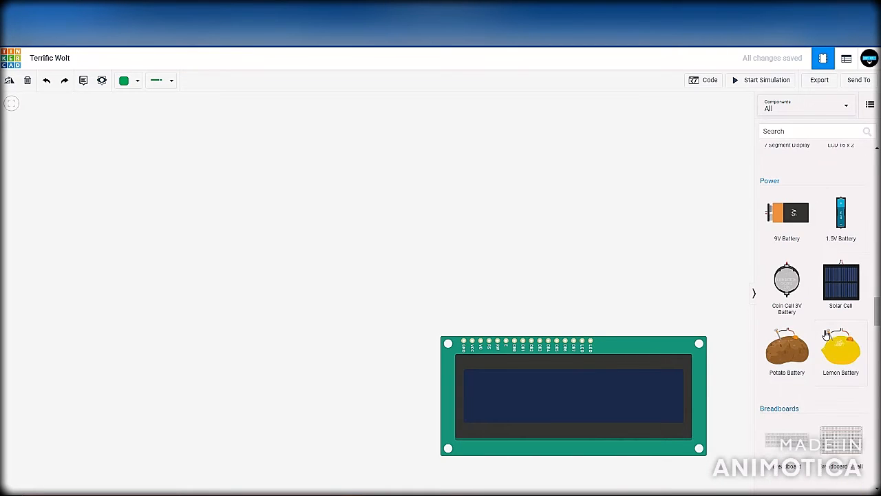
scroll(763, 321, down, 1)
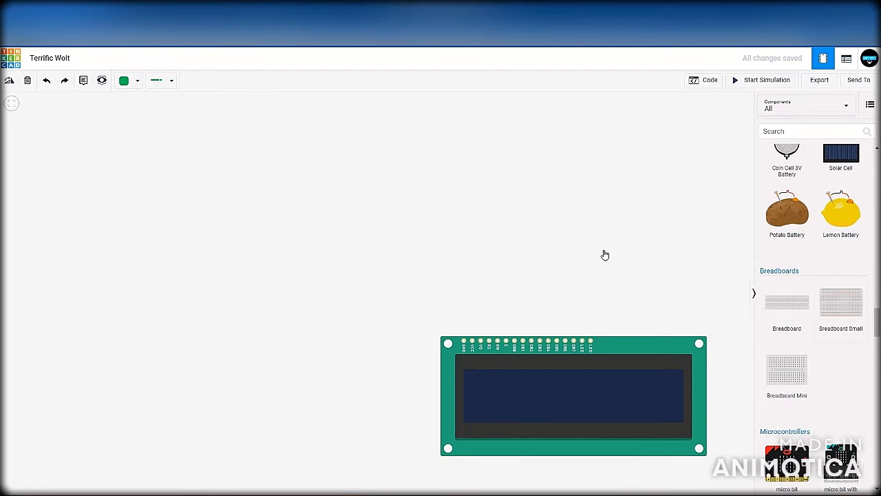
click(549, 212)
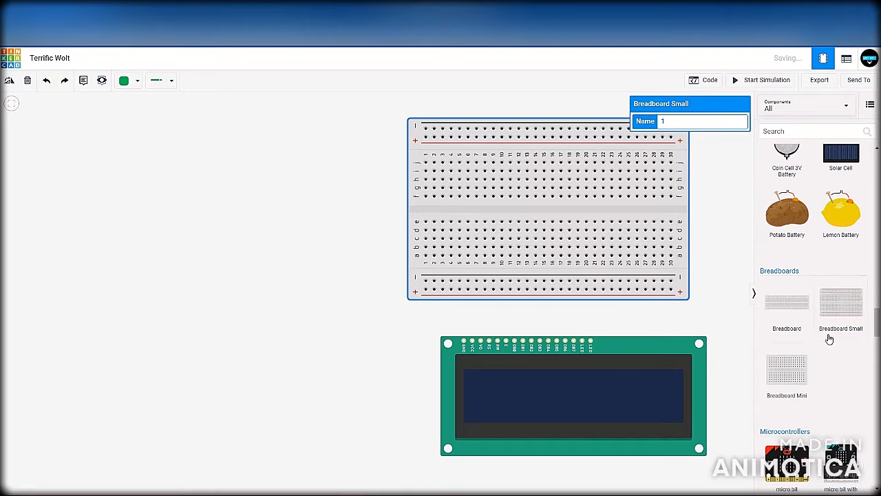
Place an Arduino Uno R3 to the left of the breadboard
scroll(713, 264, down, 1)
drag(713, 264, 725, 289)
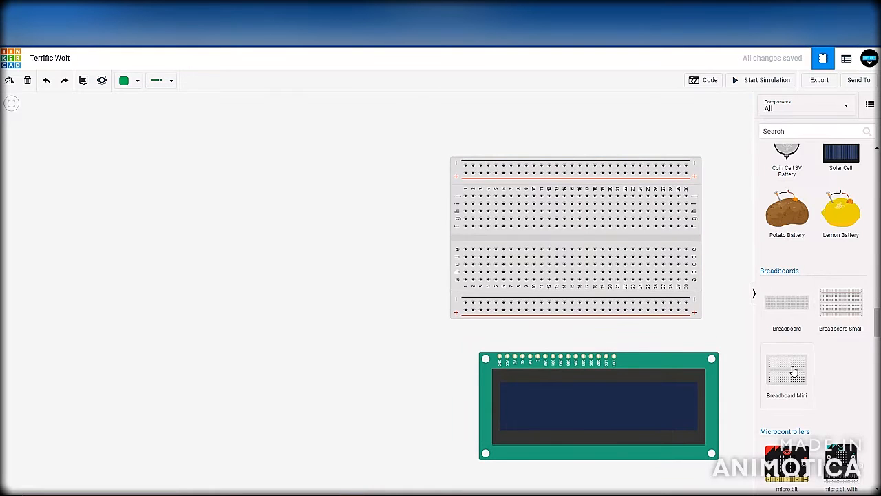
scroll(792, 369, down, 4)
click(796, 391)
click(225, 283)
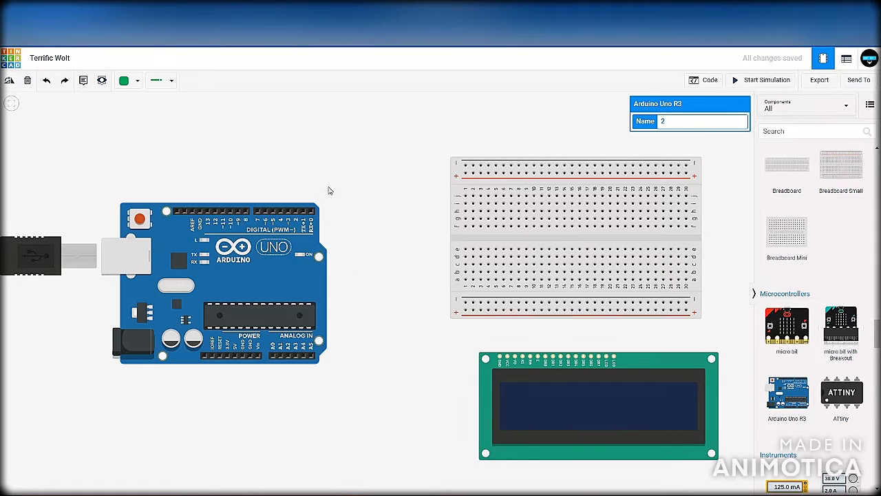
Arrange the parts so the Arduino sits beside the breadboard and the LCD lies just below the breadboard
click(754, 293)
drag(755, 248, 796, 261)
drag(691, 382, 612, 384)
click(627, 232)
key(Escape)
mouse_move(596, 252)
mouse_down()
mouse_move(533, 271)
mouse_move(548, 273)
mouse_up()
drag(355, 271, 388, 243)
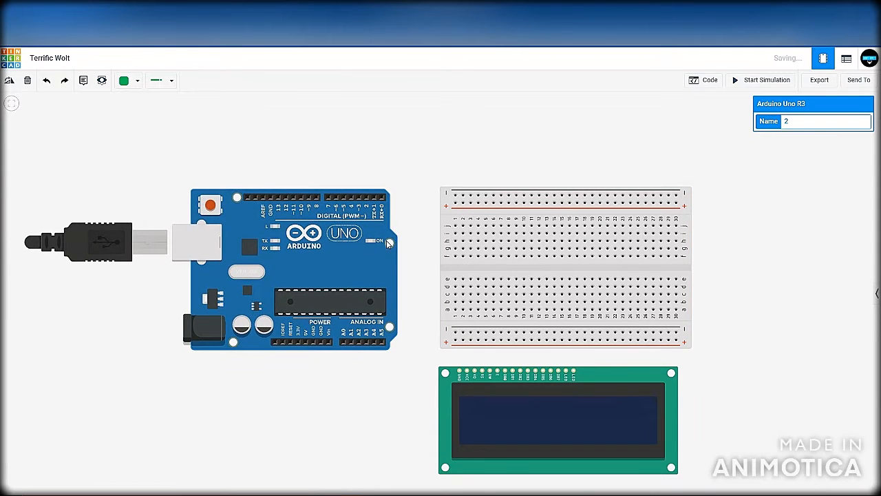
drag(629, 386, 668, 379)
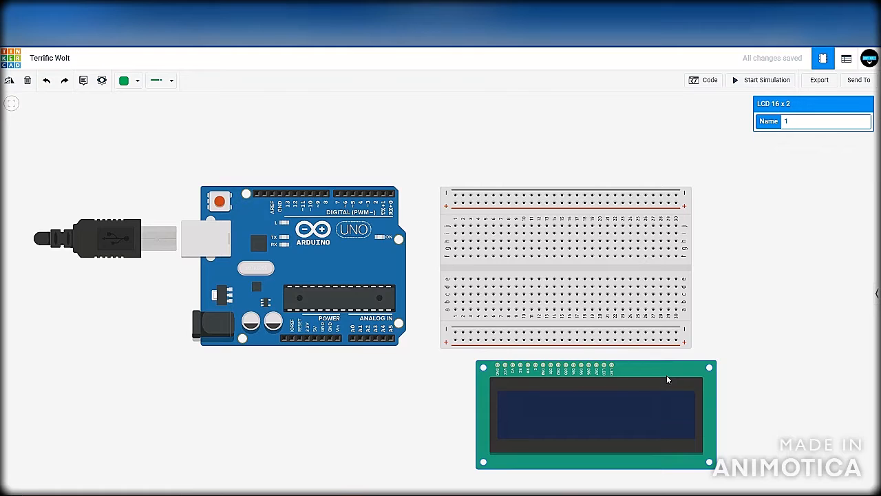
drag(667, 379, 668, 370)
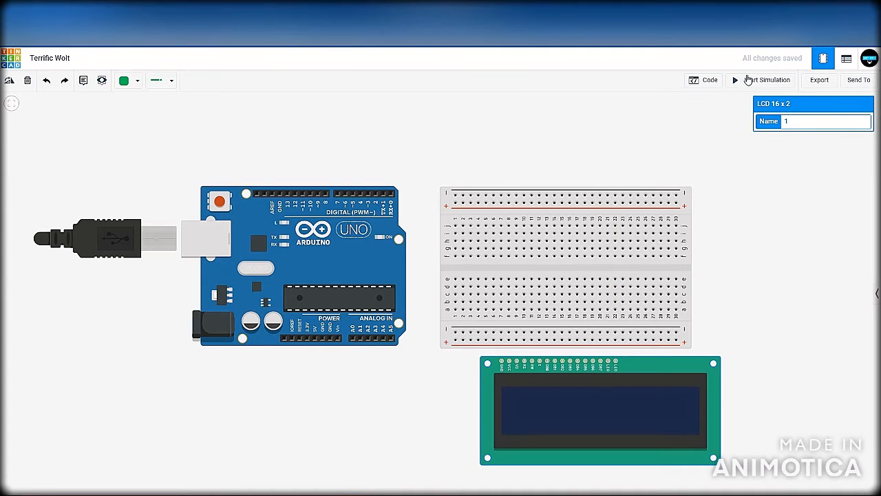
Add a resistor above the breadboard and a potentiometer above the gap between the Arduino and breadboard
click(876, 292)
scroll(862, 280, up, 10)
scroll(862, 280, up, 15)
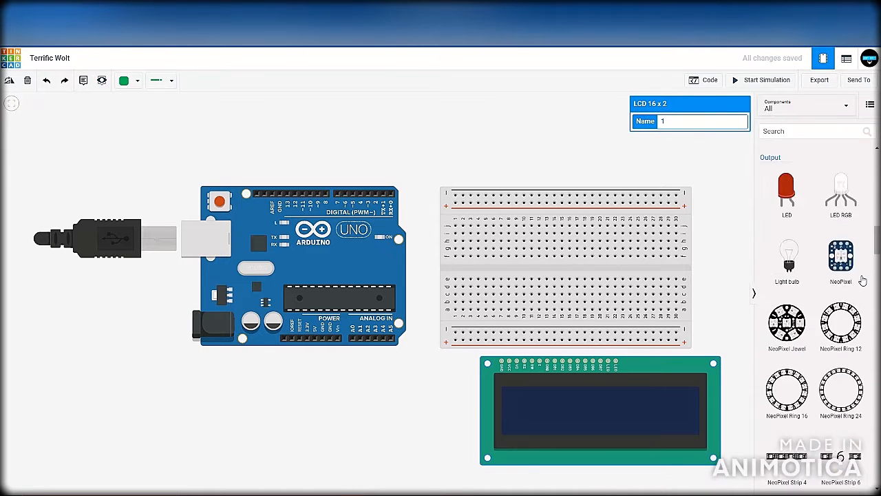
scroll(862, 280, up, 12)
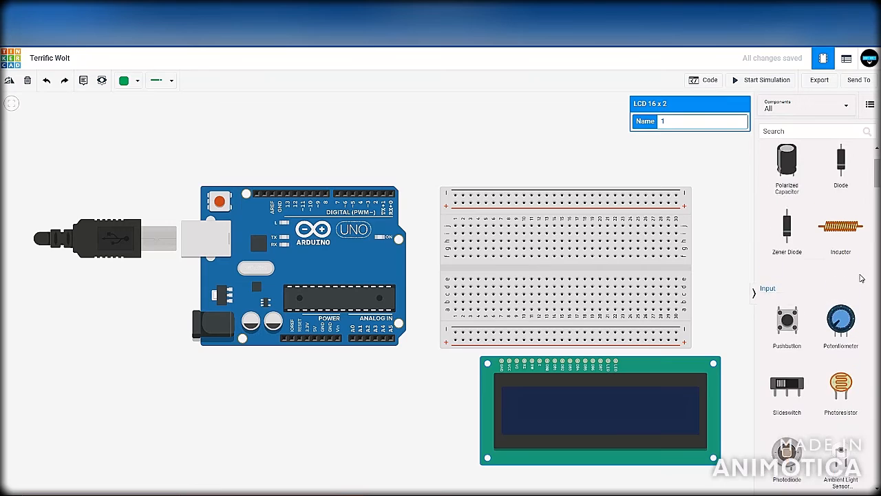
drag(772, 207, 505, 132)
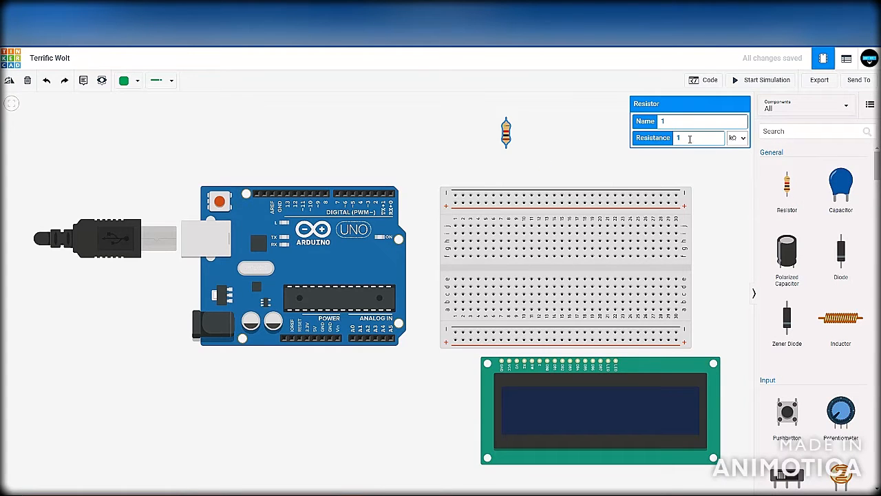
drag(858, 413, 411, 145)
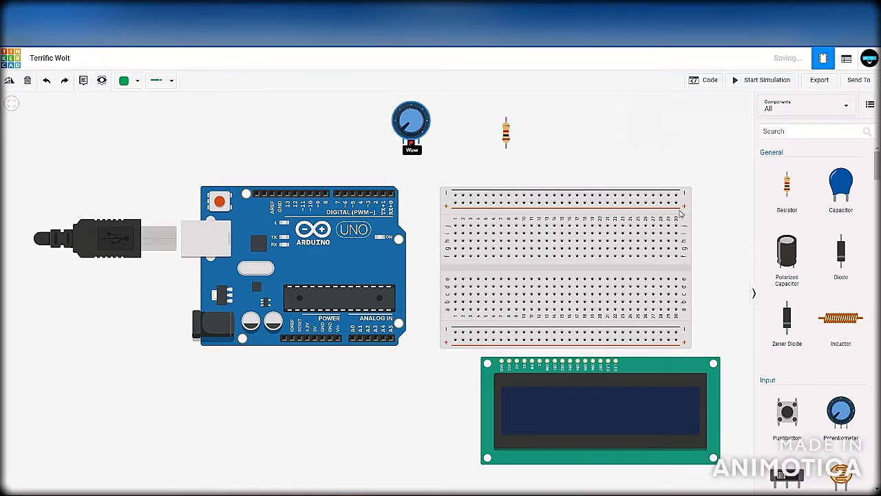
click(755, 294)
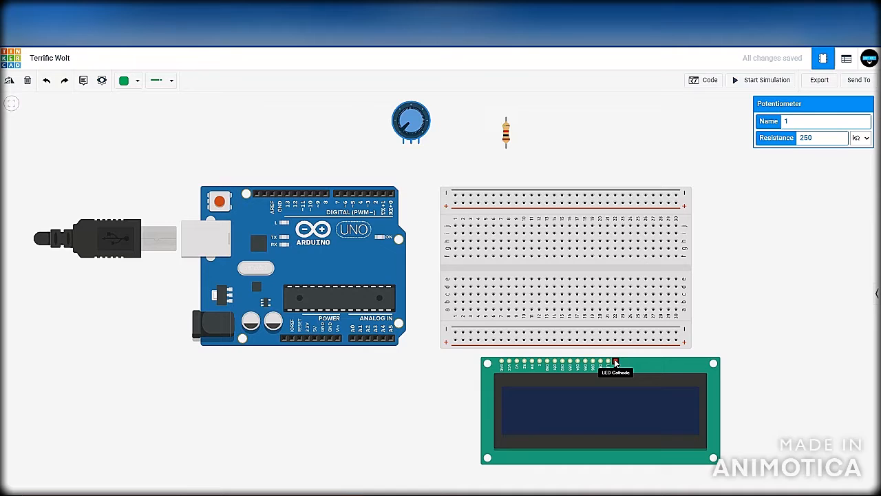
Nudge the LCD closer to the breadboard and wire its LED cathode pin to the lower negative rail at column 23
drag(629, 366, 636, 360)
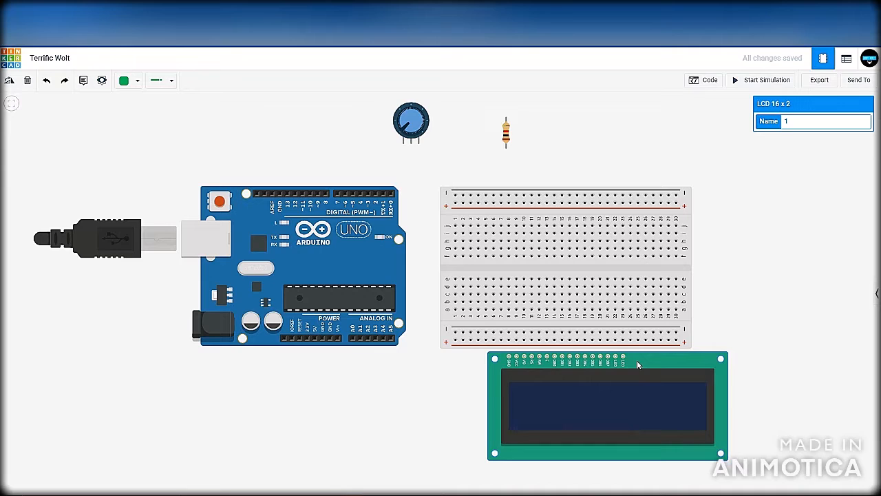
click(622, 358)
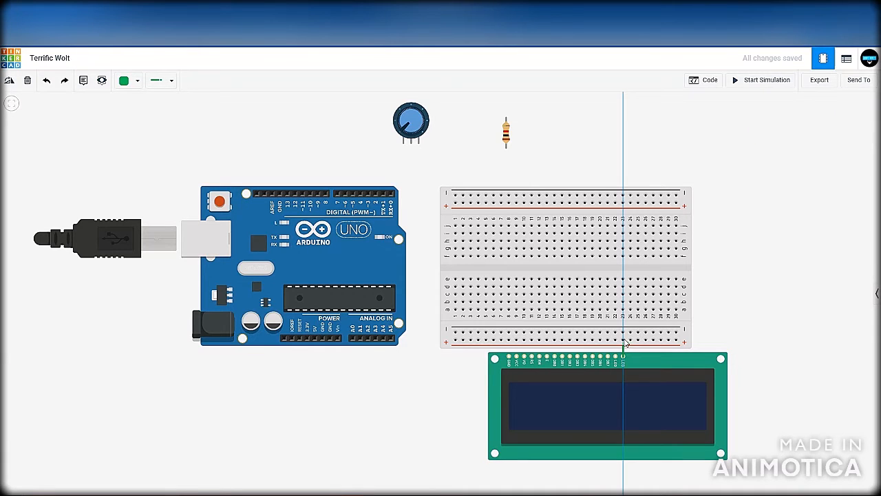
click(623, 334)
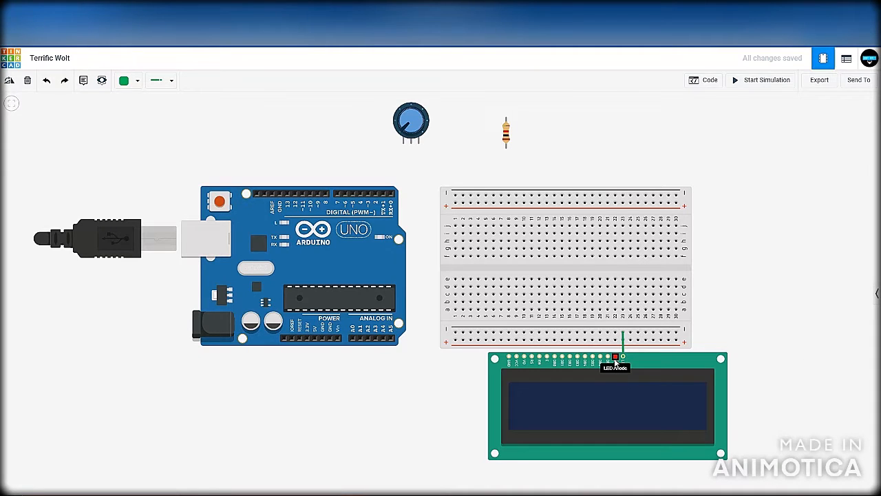
Connect the LCD's LED anode to breadboard hole h22 with an orange wire and bridge i22 to the upper positive rail with the resistor
click(616, 358)
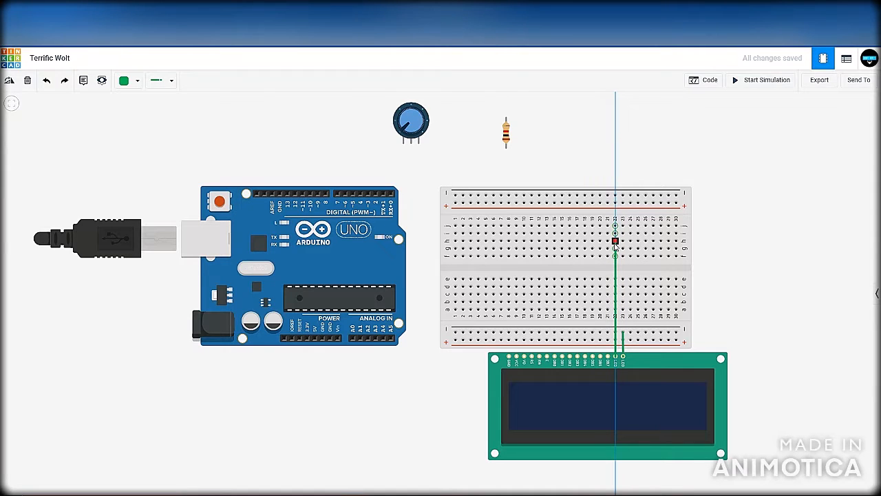
click(615, 242)
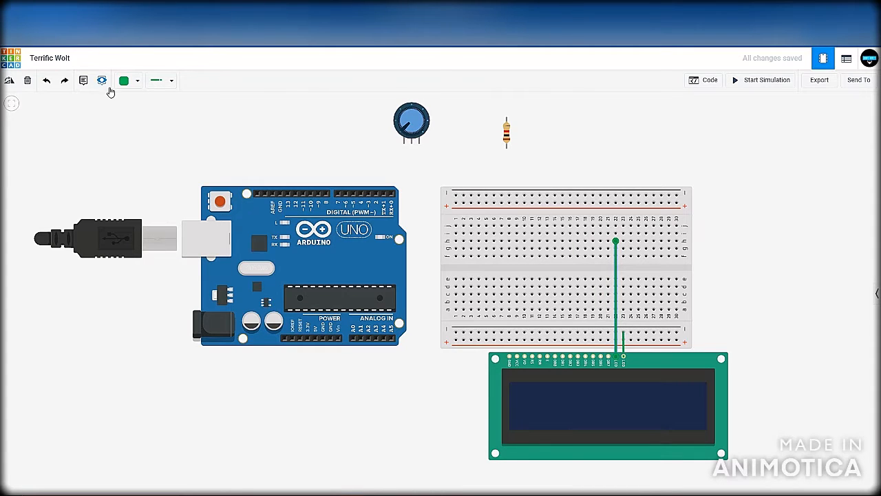
click(128, 82)
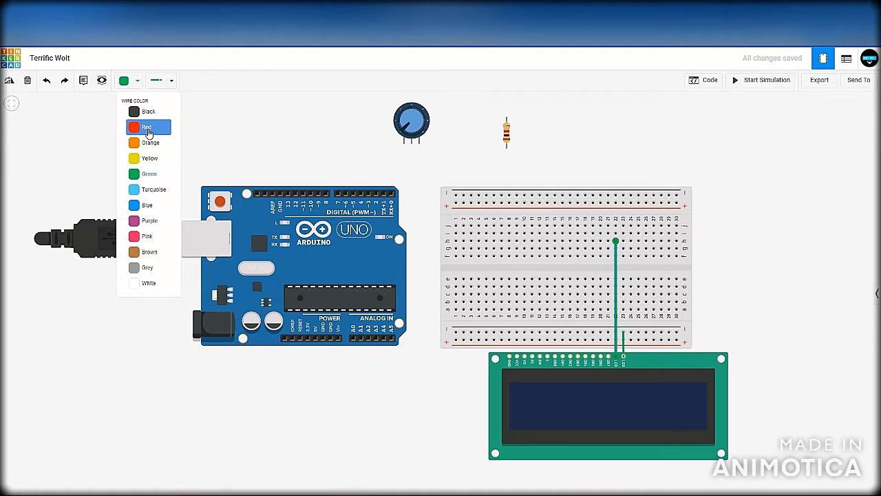
click(148, 143)
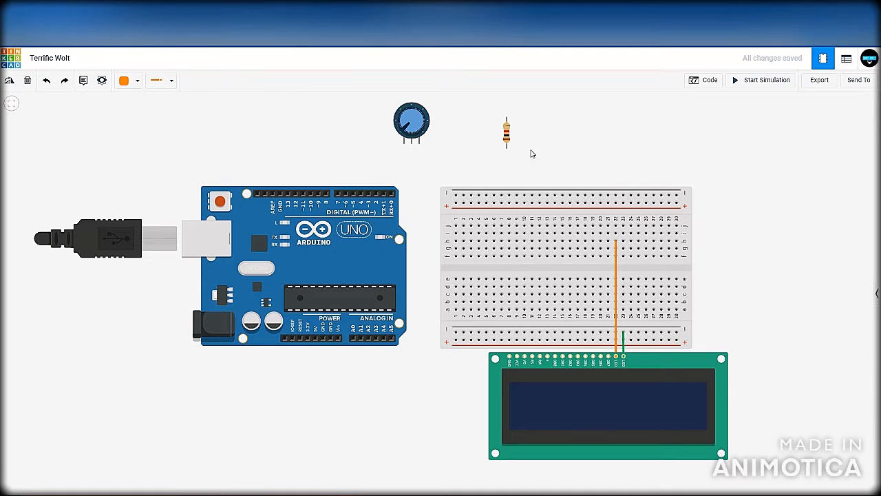
drag(557, 142, 587, 219)
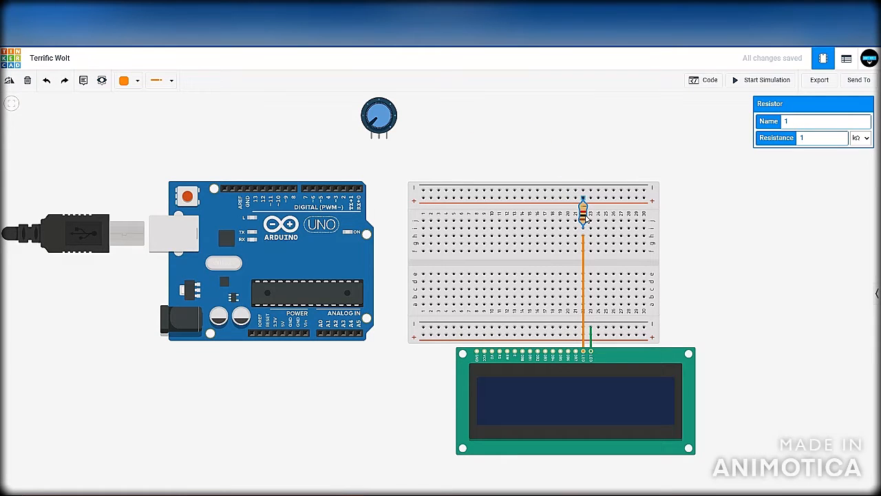
click(723, 274)
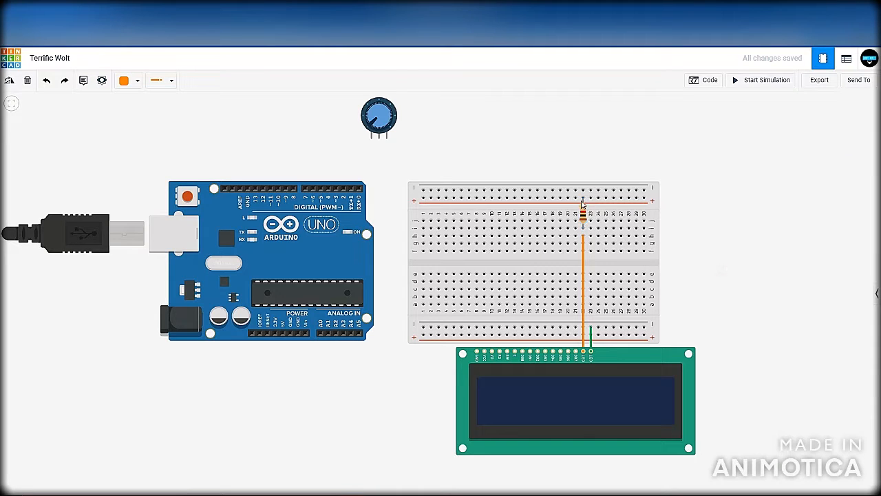
Connect the LCD's DB7 pin to breadboard hole f21 with a yellow wire
click(576, 356)
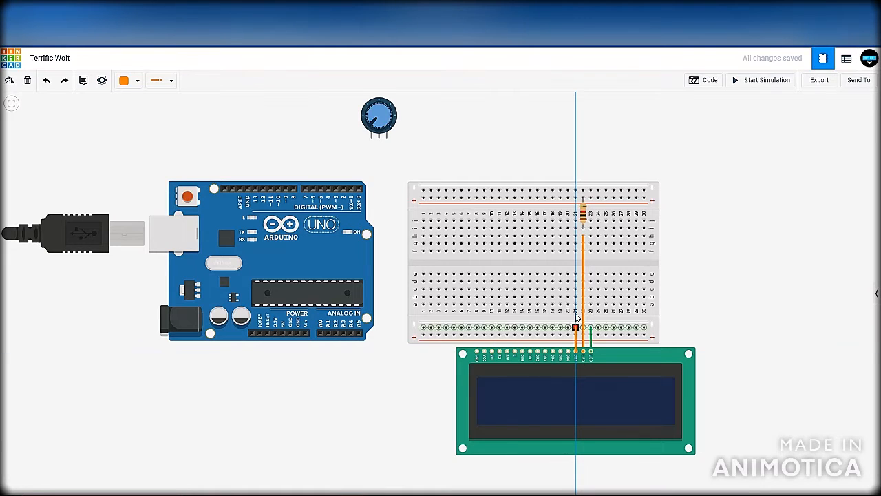
click(577, 253)
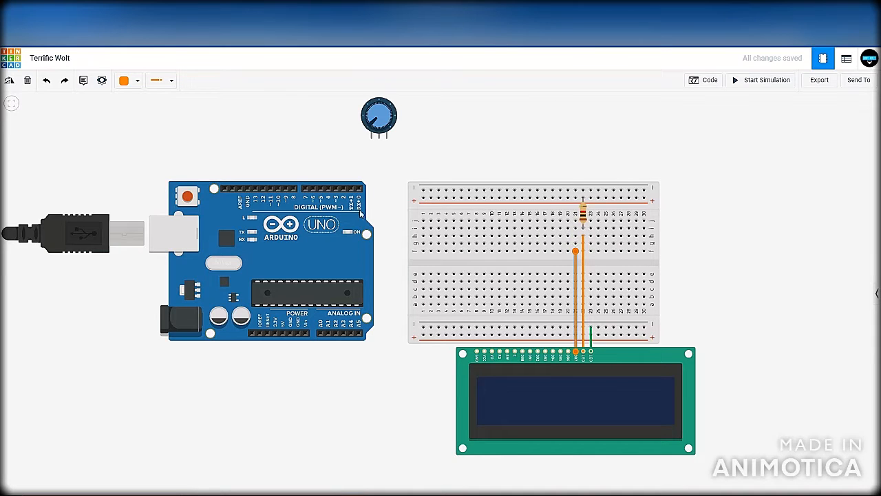
click(131, 81)
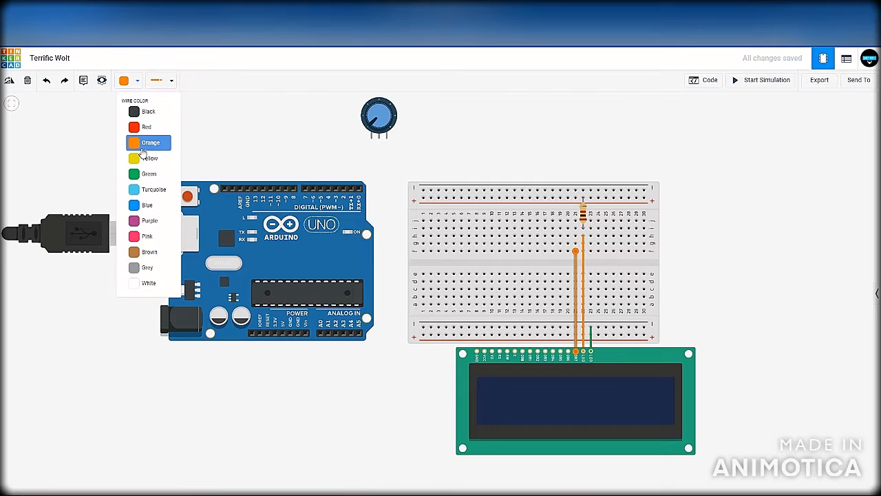
click(150, 159)
Run a yellow wire from breadboard hole j21 over the top of the breadboard to Arduino digital pin 2
click(579, 224)
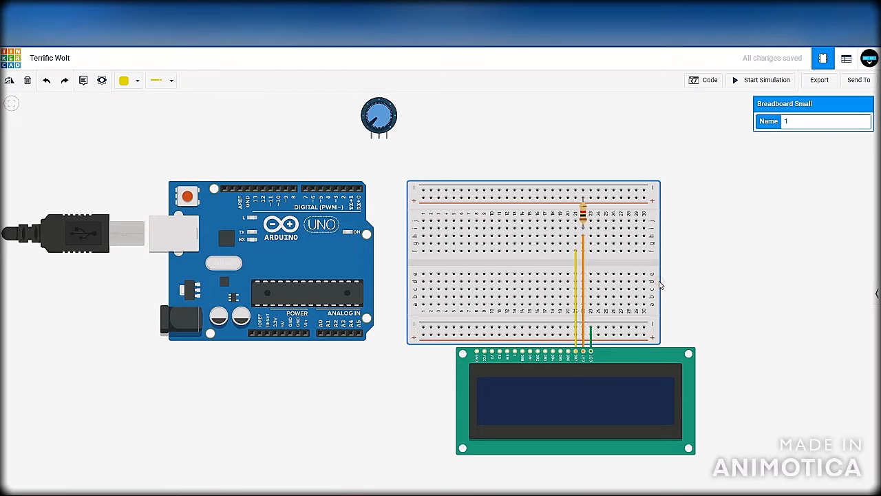
click(575, 221)
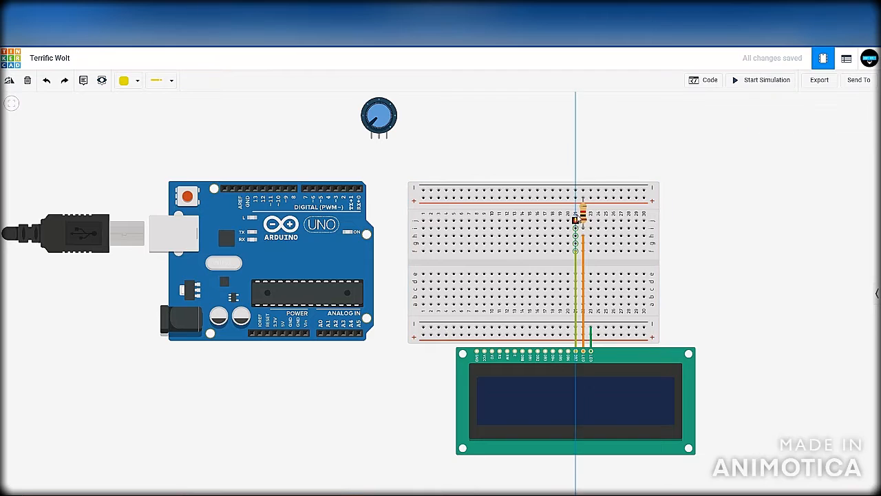
click(575, 165)
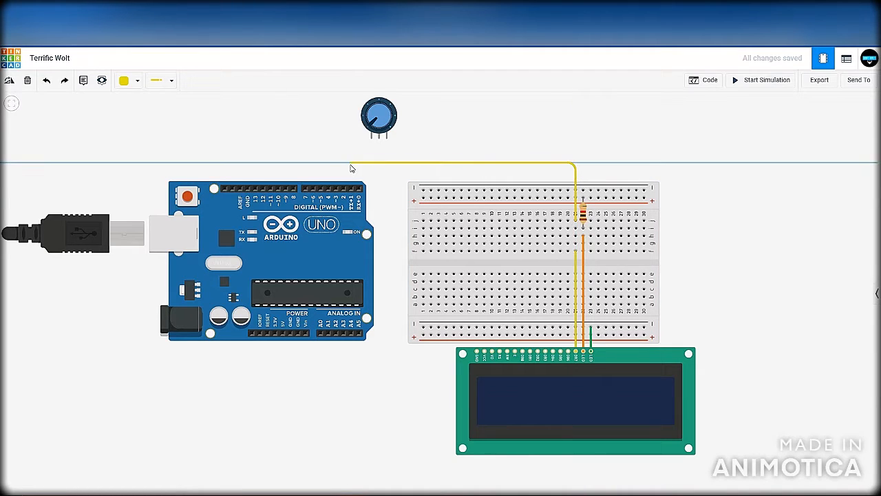
click(343, 163)
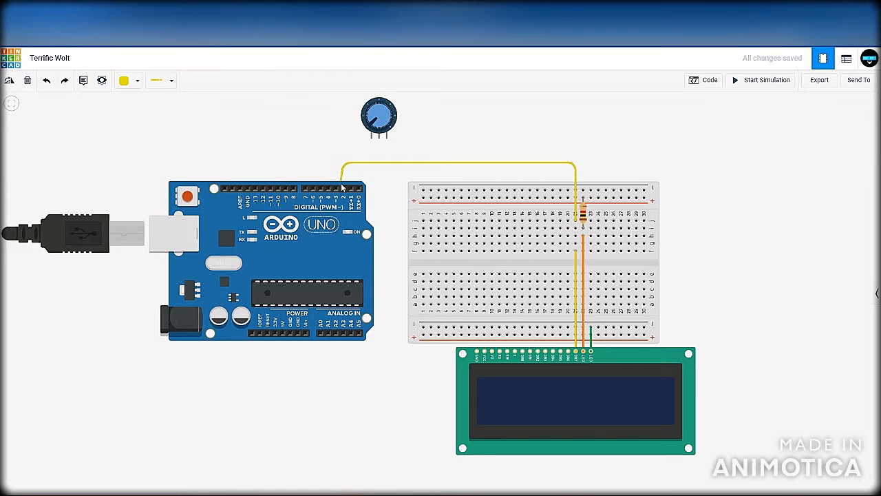
click(344, 187)
Connect the LCD's DB6 pin to breadboard hole f20 and color the wire green
click(567, 351)
click(567, 253)
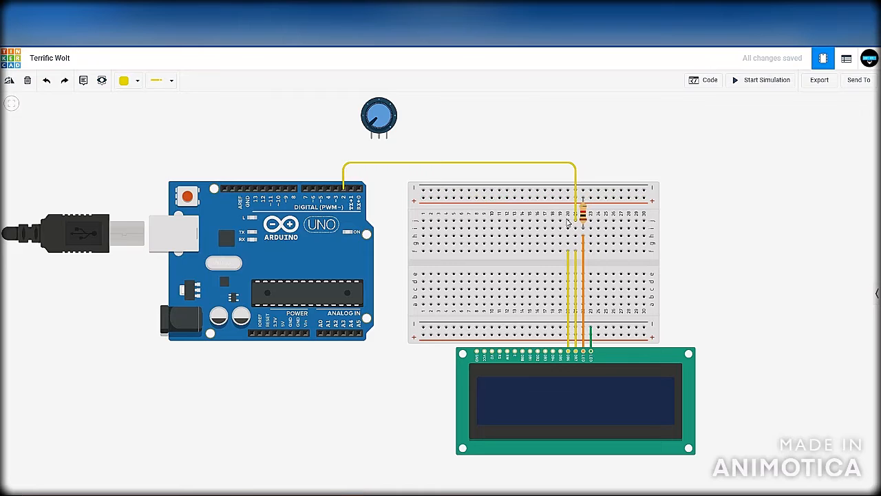
click(567, 262)
click(129, 80)
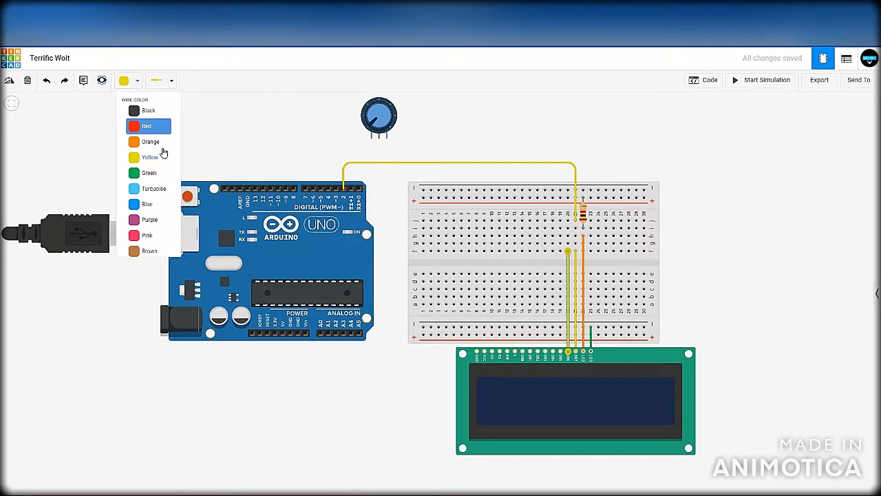
click(167, 173)
click(715, 298)
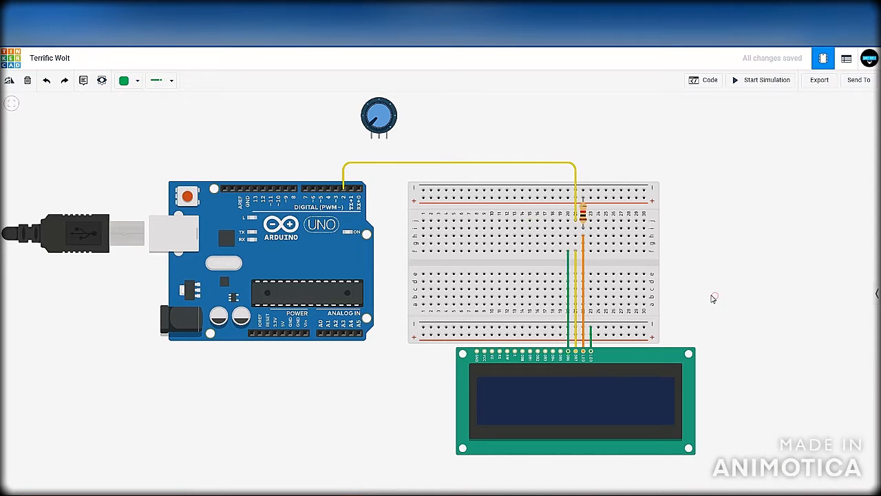
Run a green wire from breadboard hole j20 above the yellow wire to Arduino digital pin 3
click(567, 221)
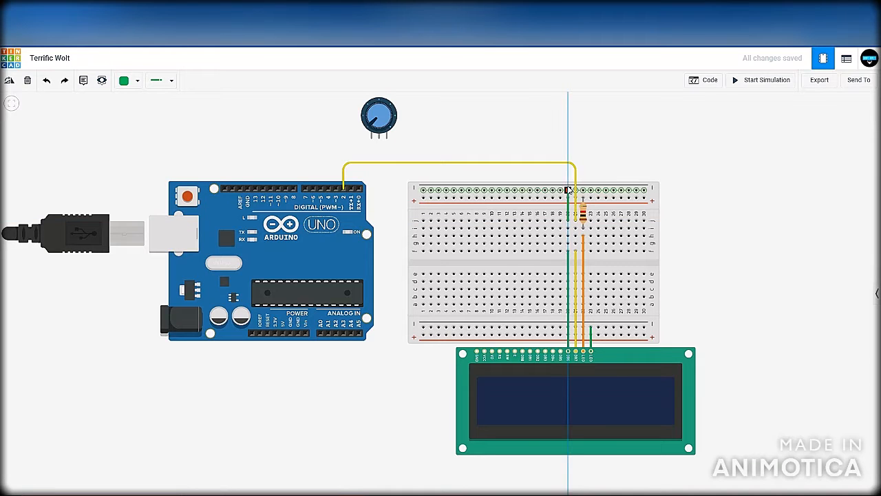
click(568, 159)
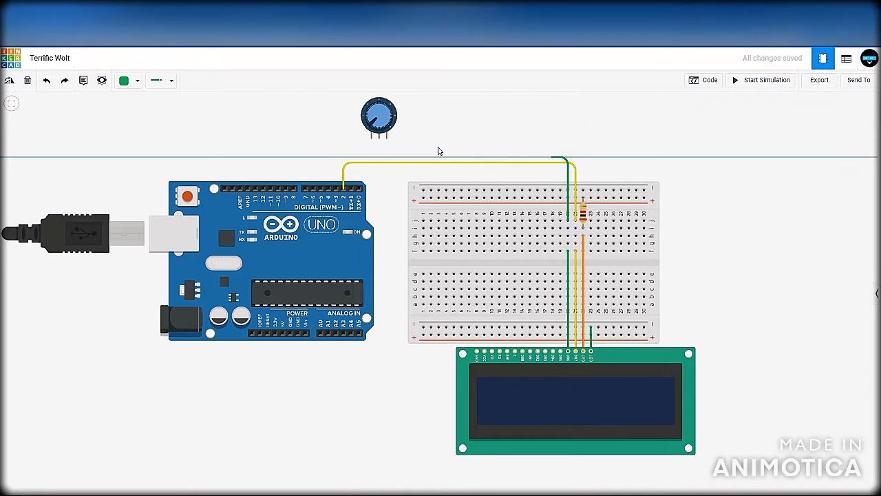
click(335, 159)
click(336, 187)
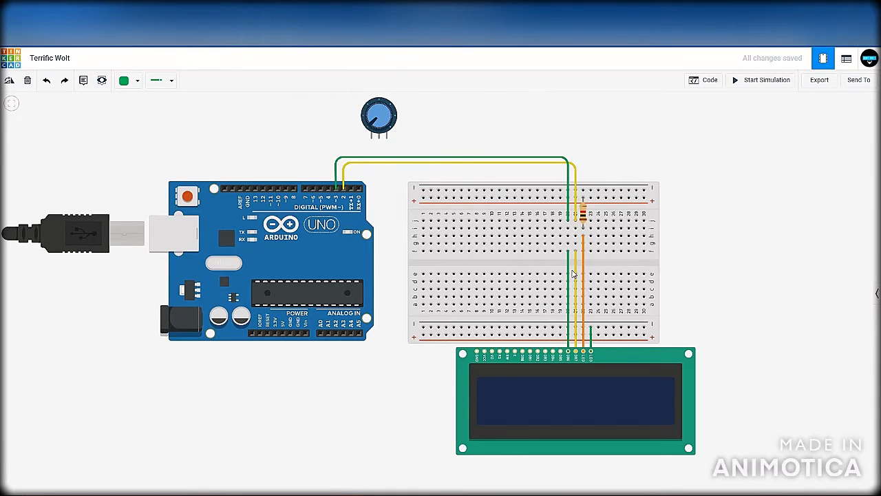
Connect the LCD's DB5 pin to breadboard hole f19 and color the wire turquoise
click(558, 351)
click(560, 251)
click(129, 80)
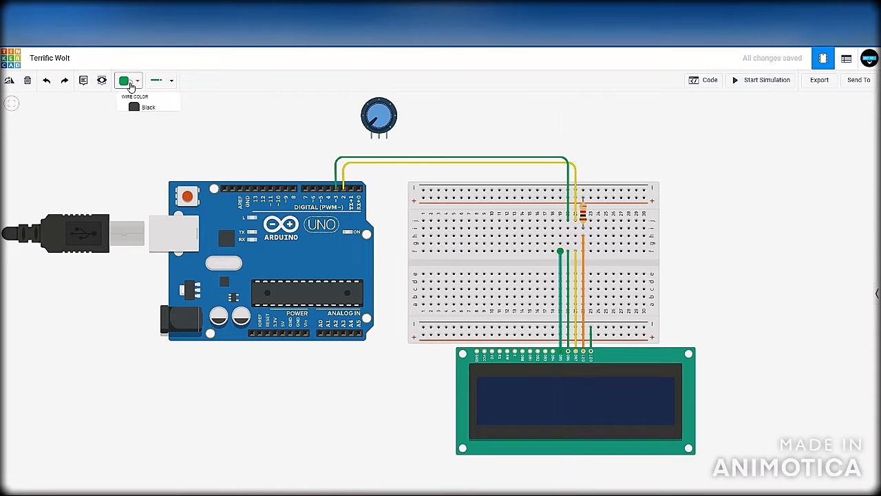
click(147, 188)
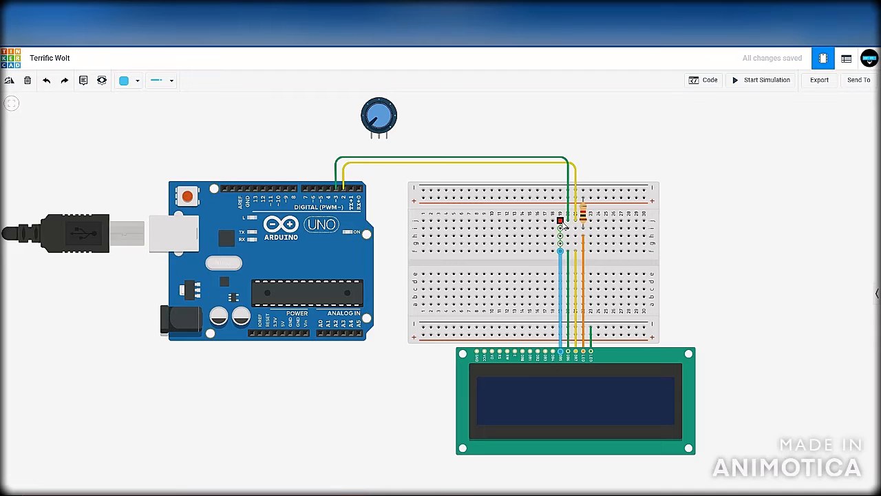
Run a turquoise wire from breadboard hole j19 above the green wire to Arduino digital pin 4
click(561, 221)
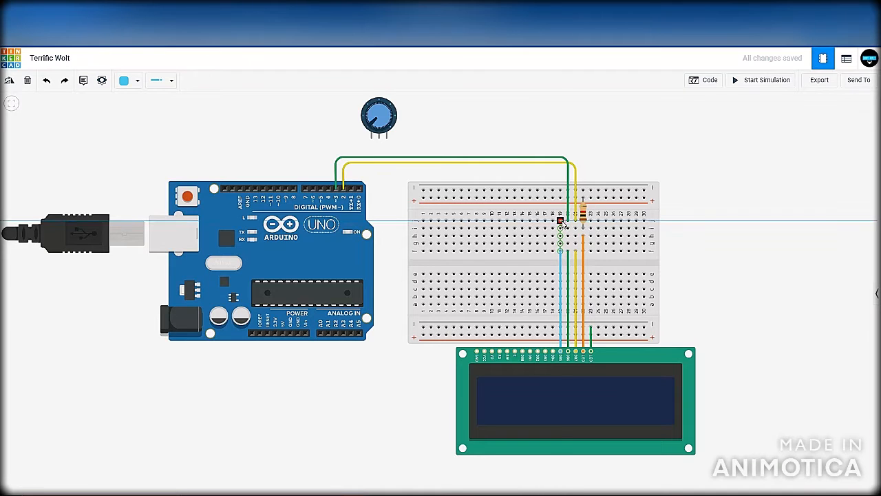
click(561, 151)
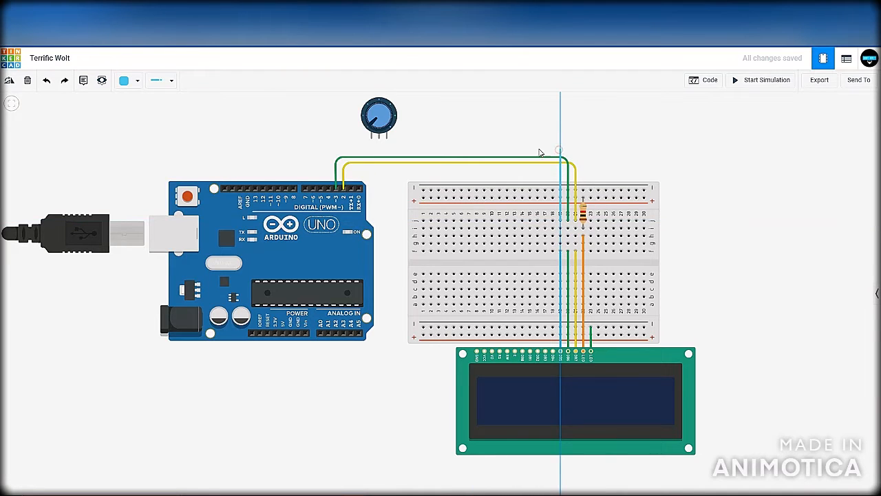
click(329, 151)
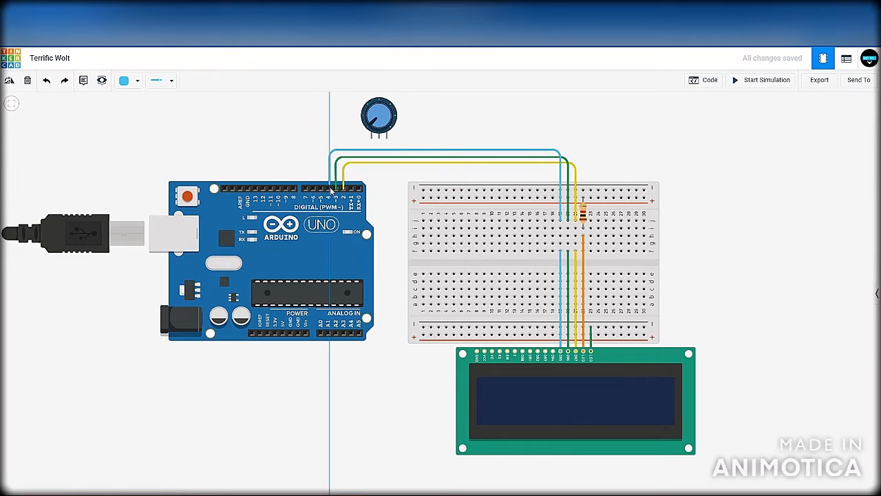
click(329, 188)
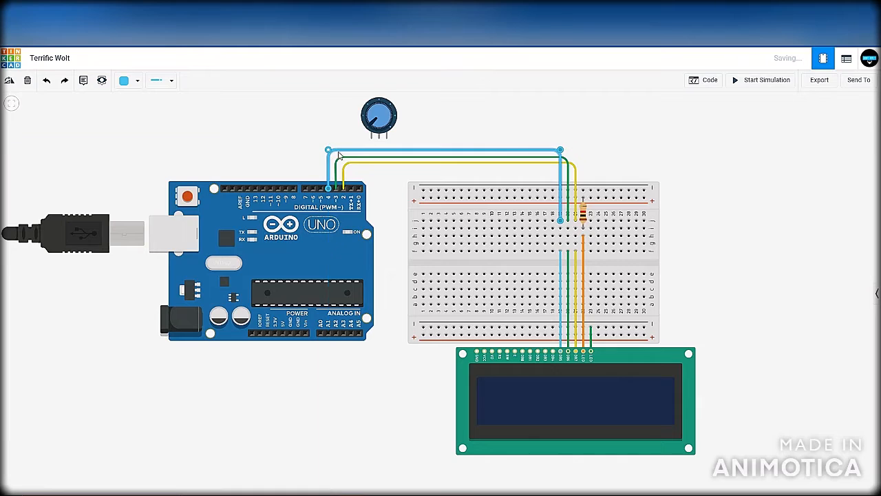
click(582, 149)
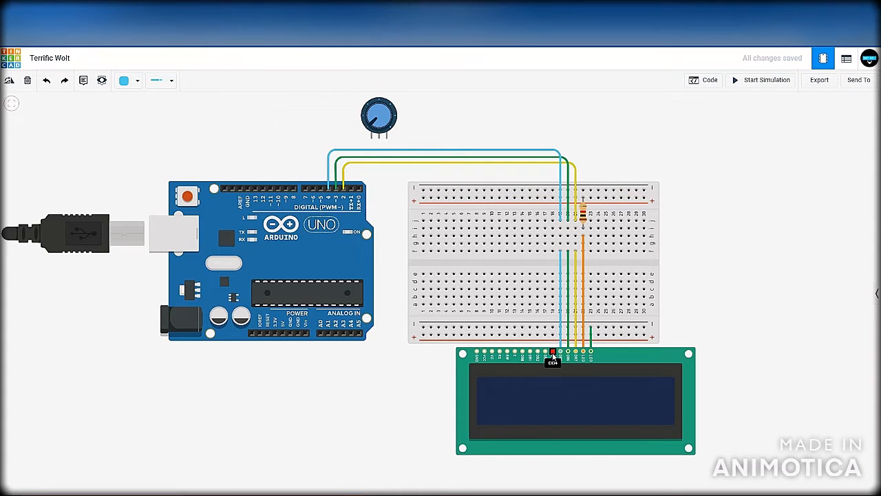
Wire the LCD's DB4 pin directly to Arduino digital pin 5, routed above the turquoise wire, and color it blue
click(553, 353)
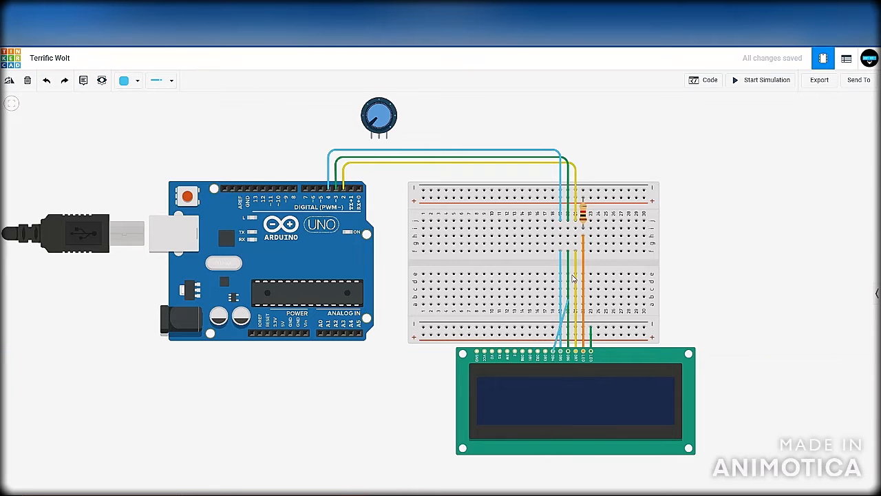
click(553, 142)
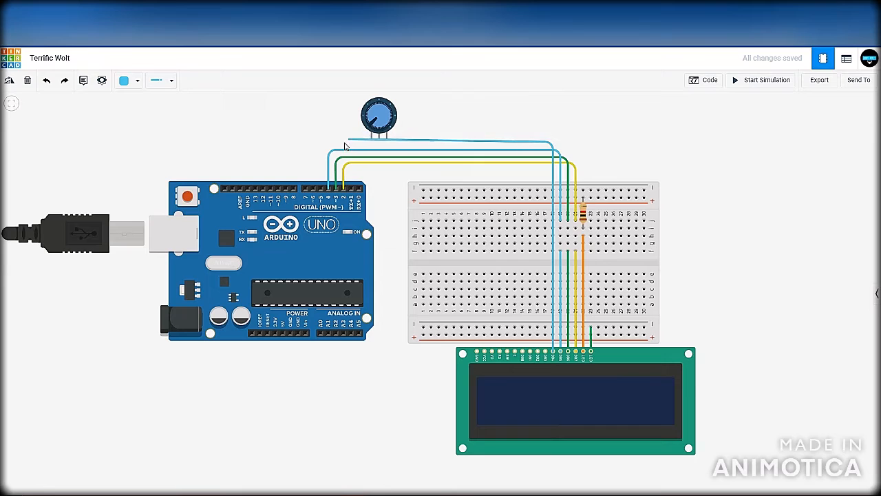
click(321, 144)
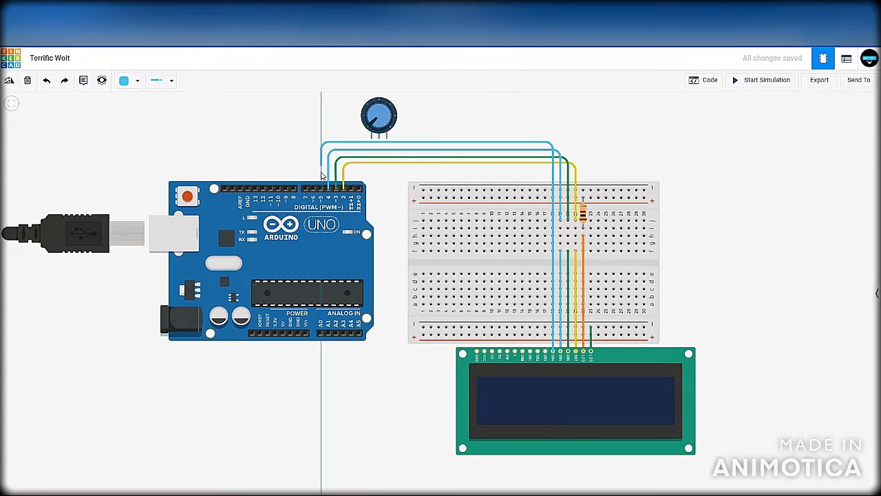
click(321, 187)
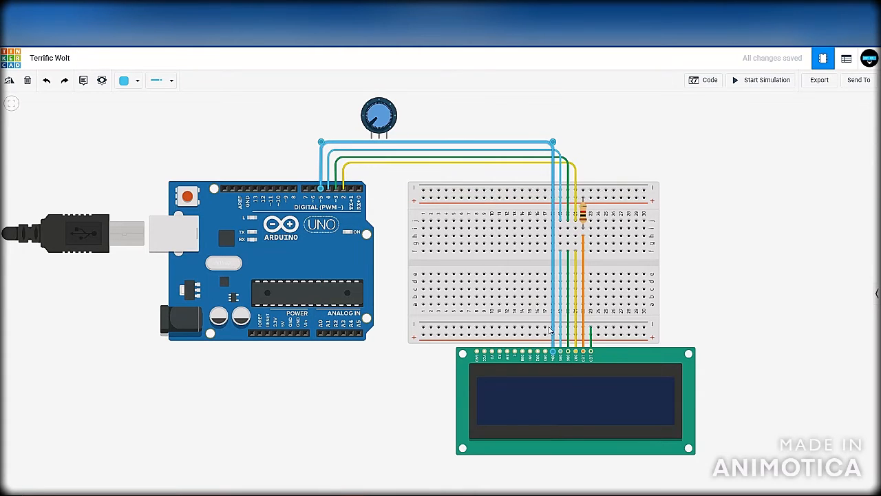
click(138, 81)
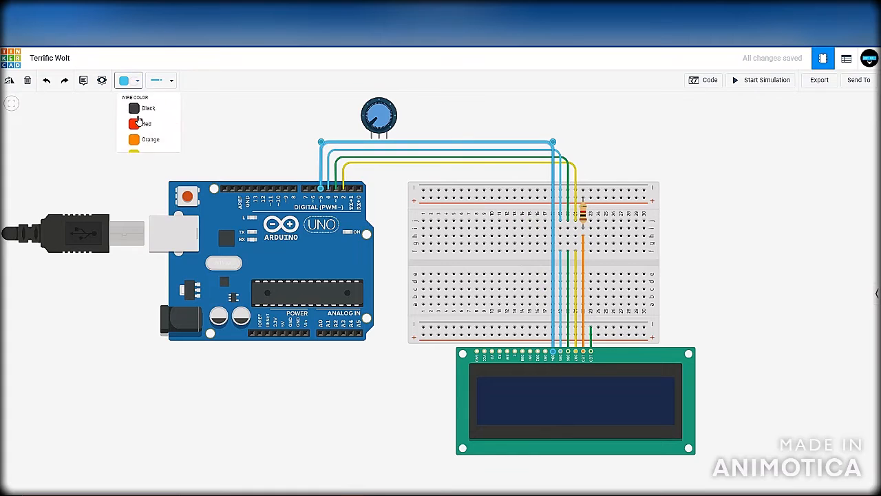
click(150, 203)
click(364, 176)
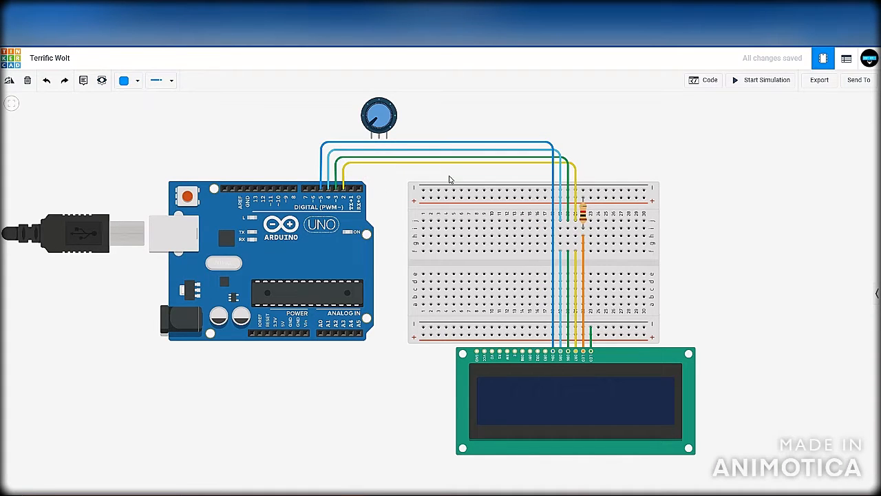
Connect the LCD's E pin to breadboard hole f13 and wire hole j13 over the other wires to Arduino digital pin 11
click(515, 353)
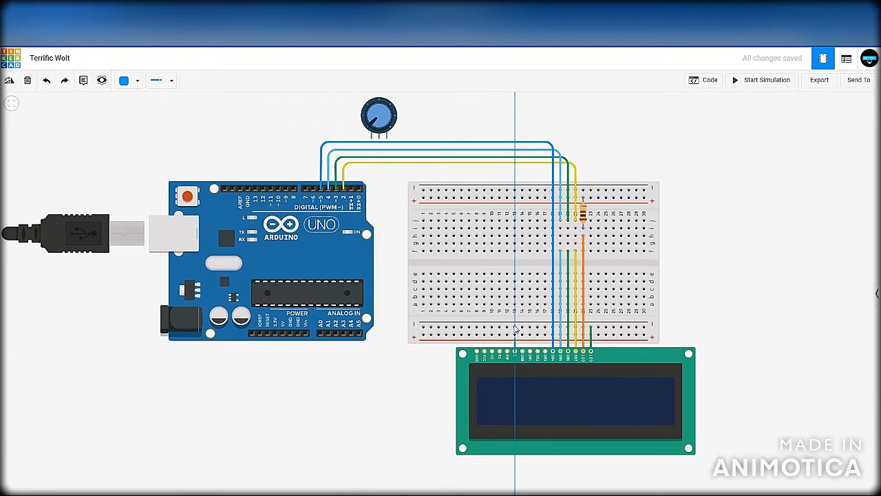
click(515, 251)
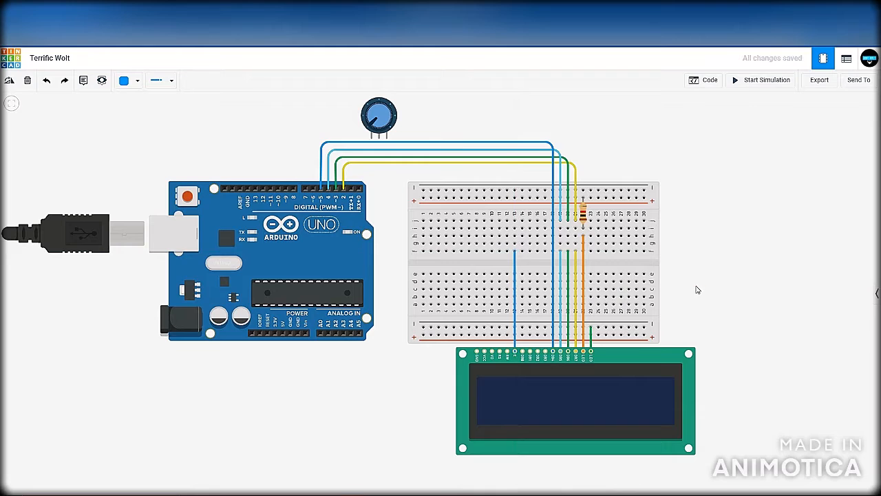
click(514, 219)
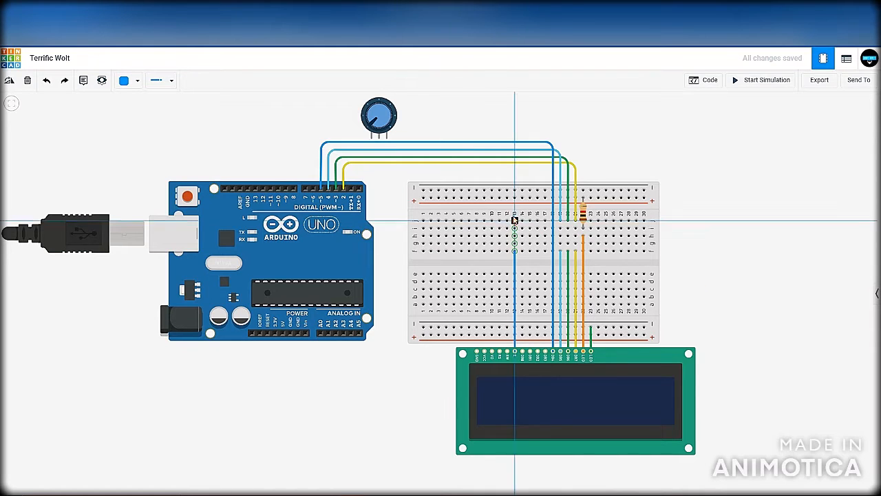
click(514, 139)
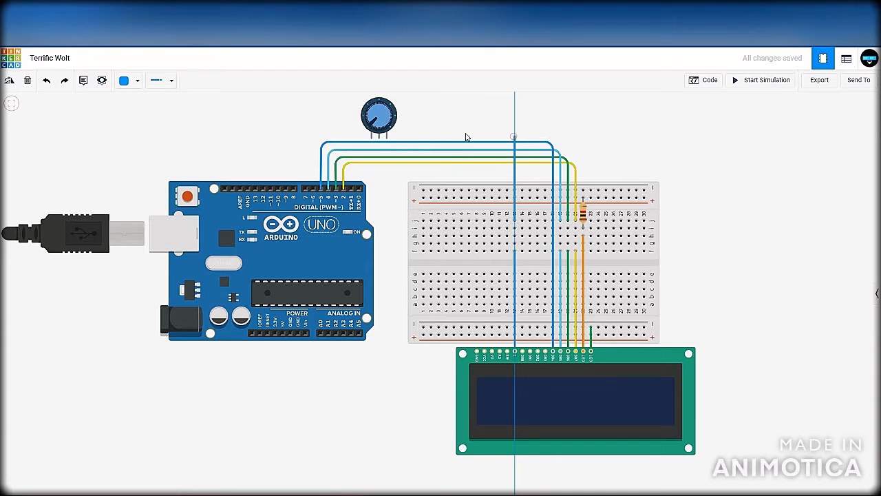
click(272, 137)
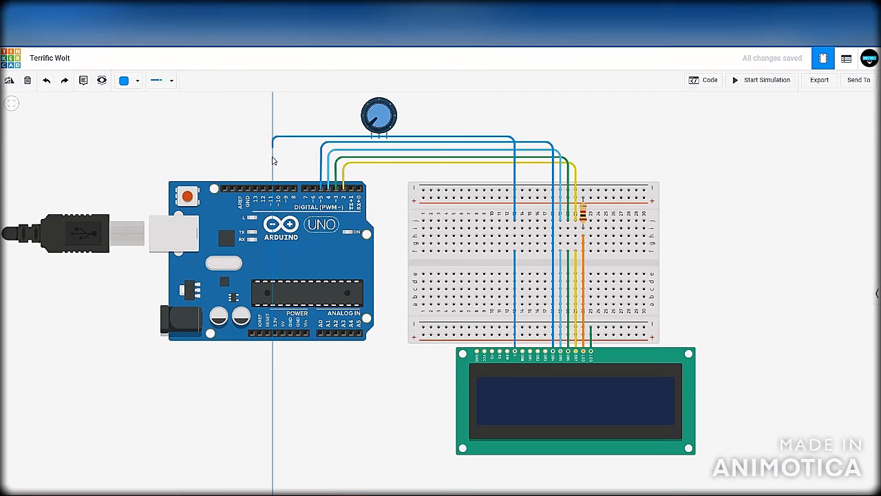
click(272, 188)
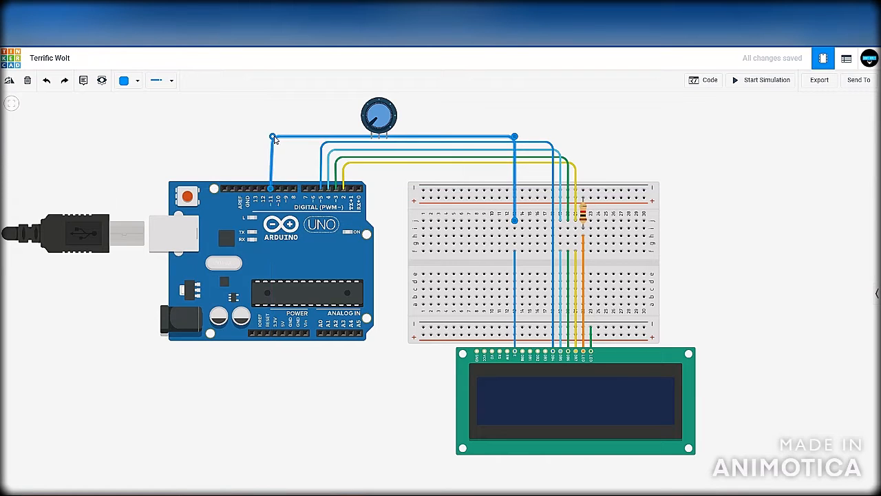
click(481, 108)
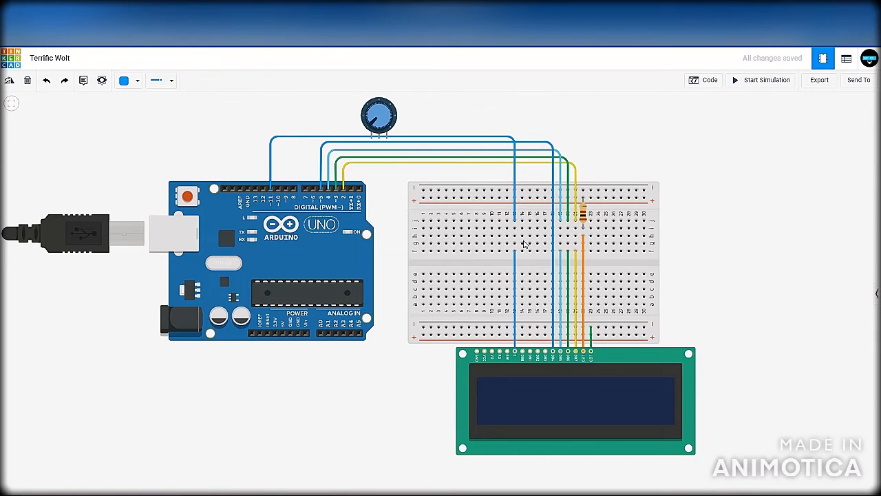
Recolor both column 13 wires, from the LCD's E pin and to Arduino pin 11, purple
click(515, 269)
click(515, 269)
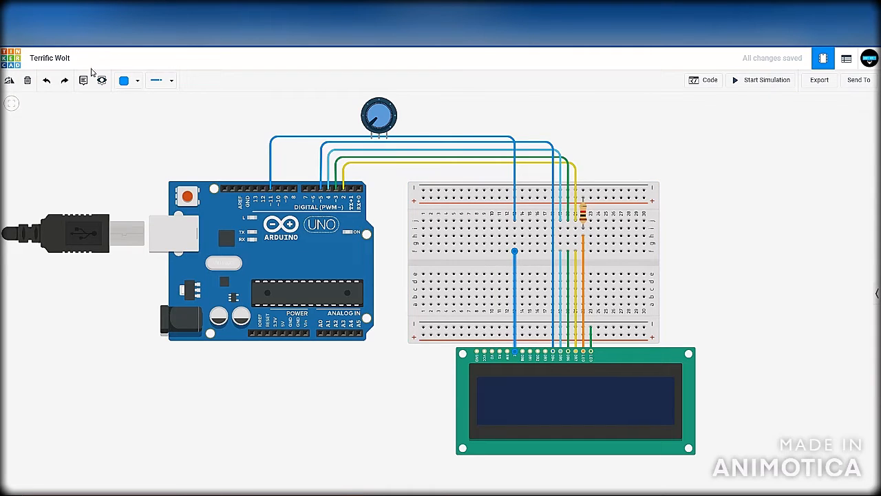
click(130, 80)
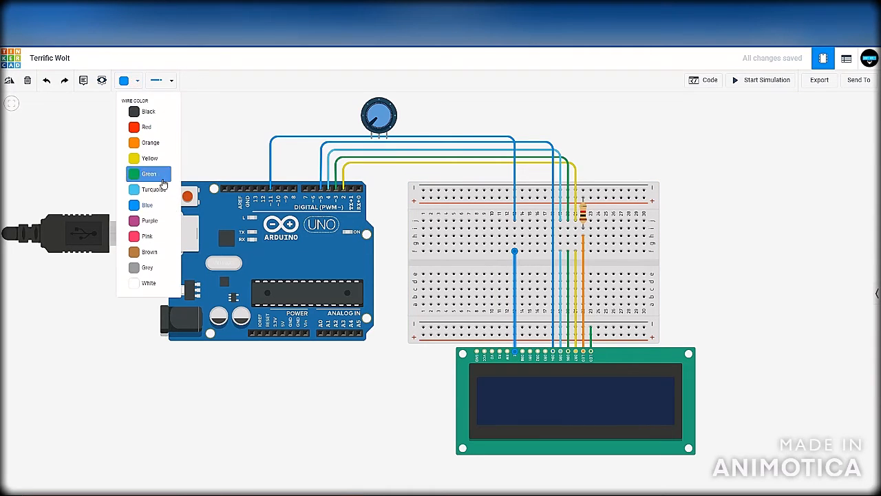
click(163, 221)
click(414, 137)
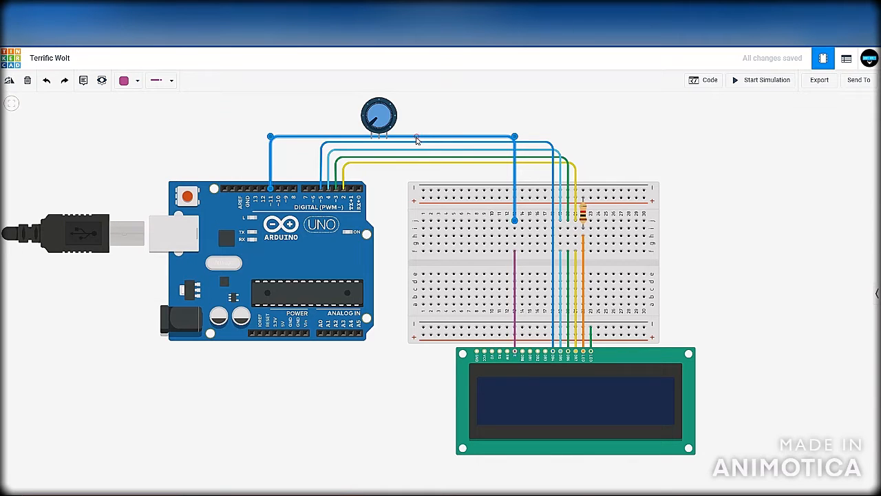
click(131, 80)
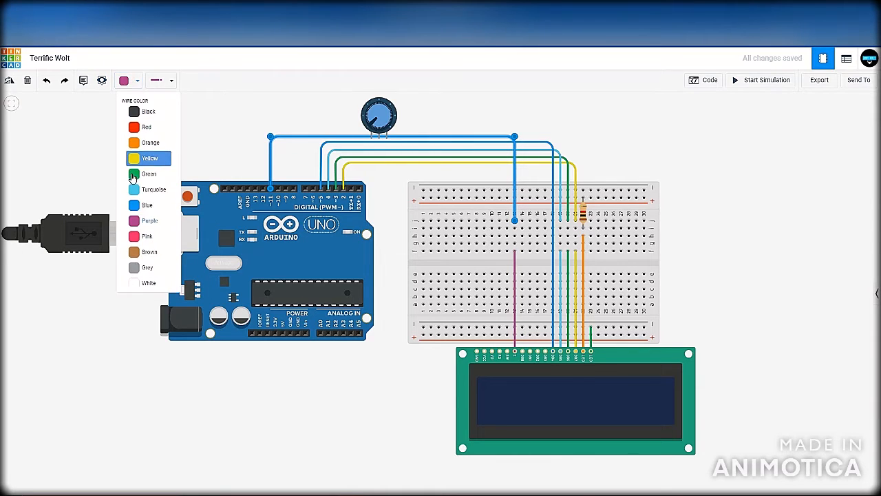
click(157, 221)
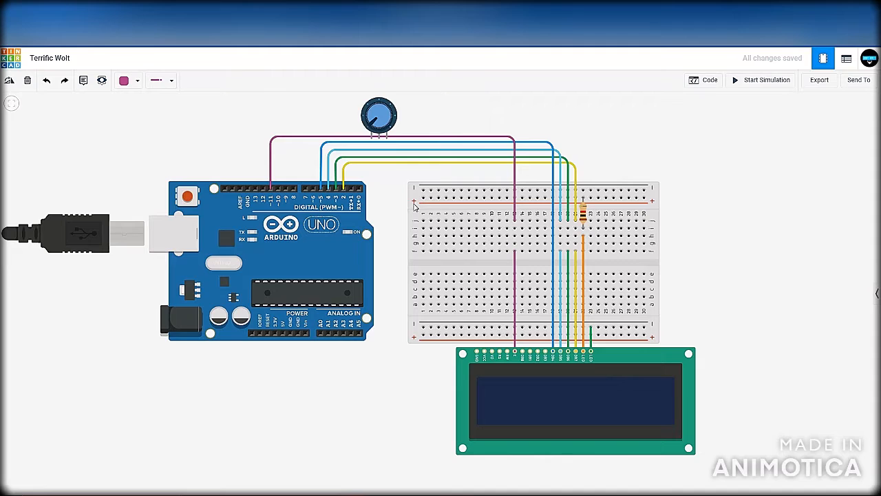
Wire the LCD's RW pin straight to the breadboard's lower negative rail
click(507, 353)
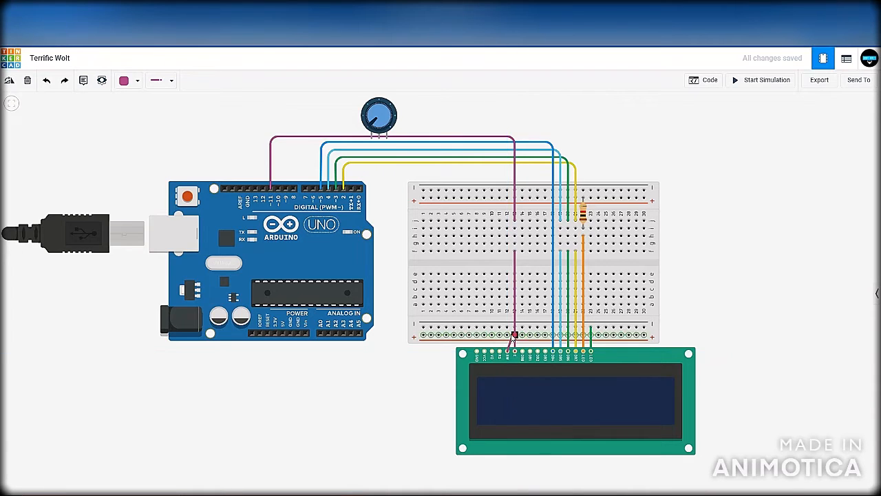
click(507, 328)
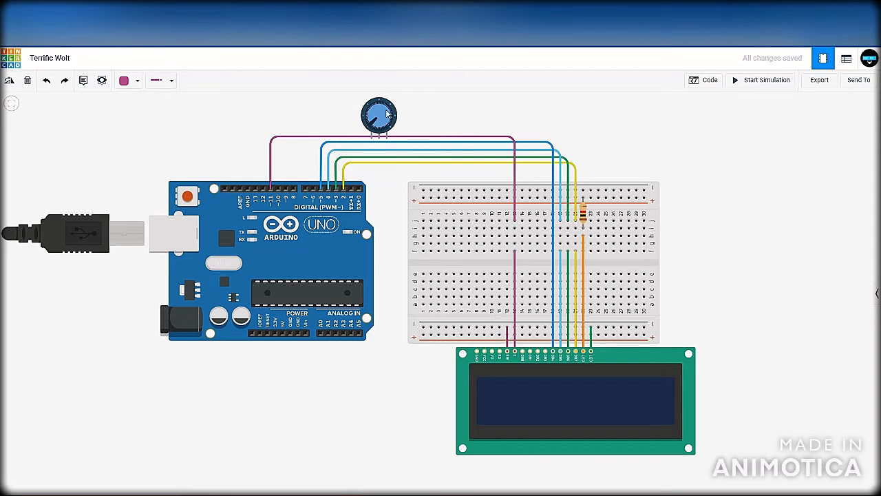
Move the potentiometer onto the breadboard's lower half so its three terminals sit in columns 6 to 8
drag(387, 113, 387, 389)
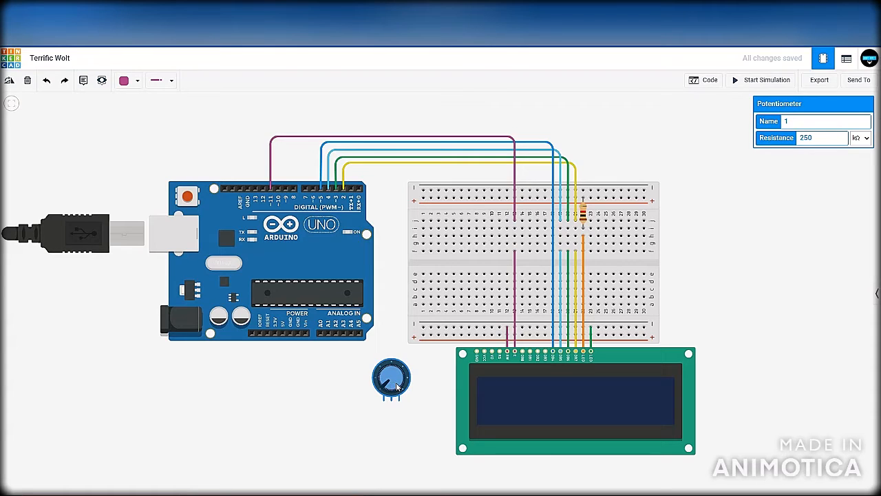
drag(396, 387, 472, 288)
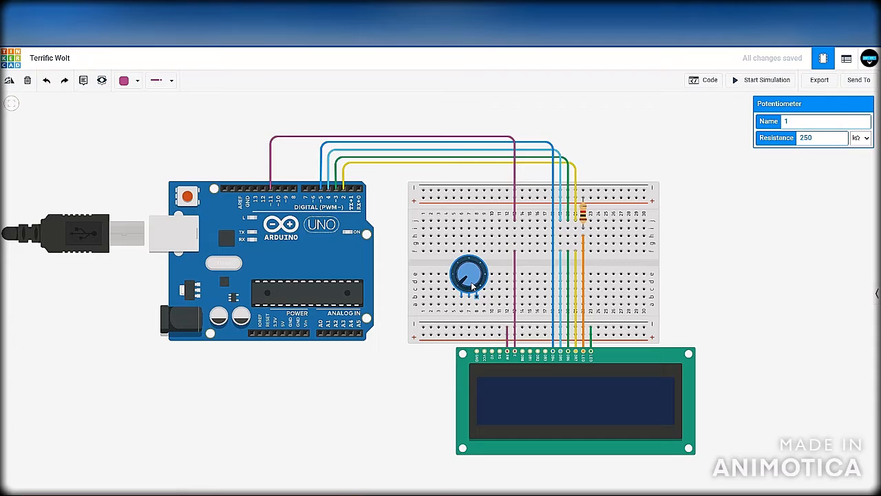
drag(473, 283, 473, 278)
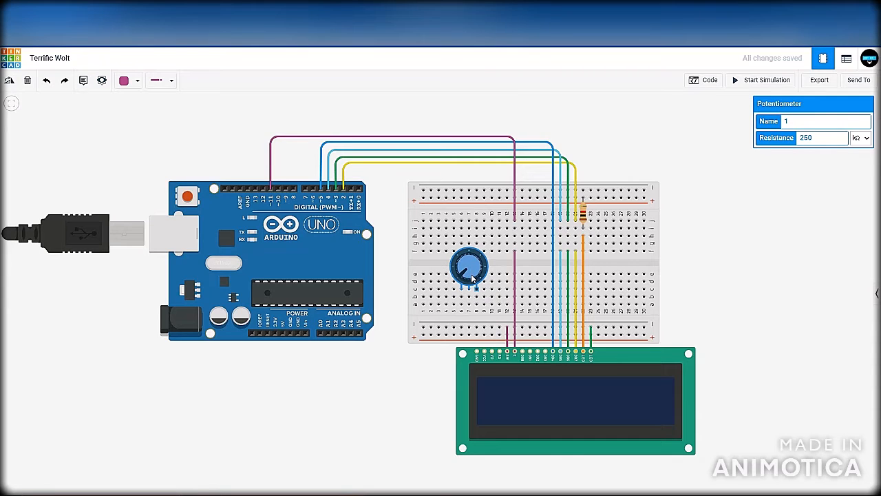
click(695, 308)
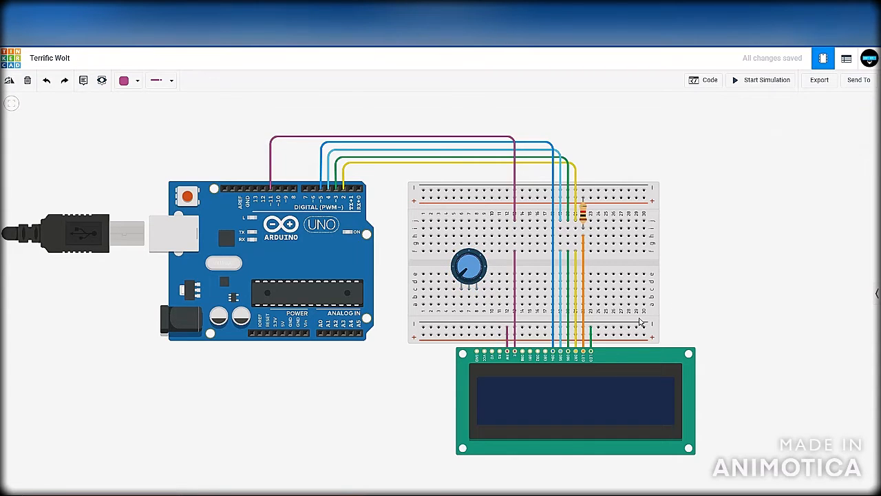
Connect the LCD's RS pin to breadboard hole f11 and wire hole j11 over the other wires to Arduino digital pin 12
click(499, 353)
click(500, 255)
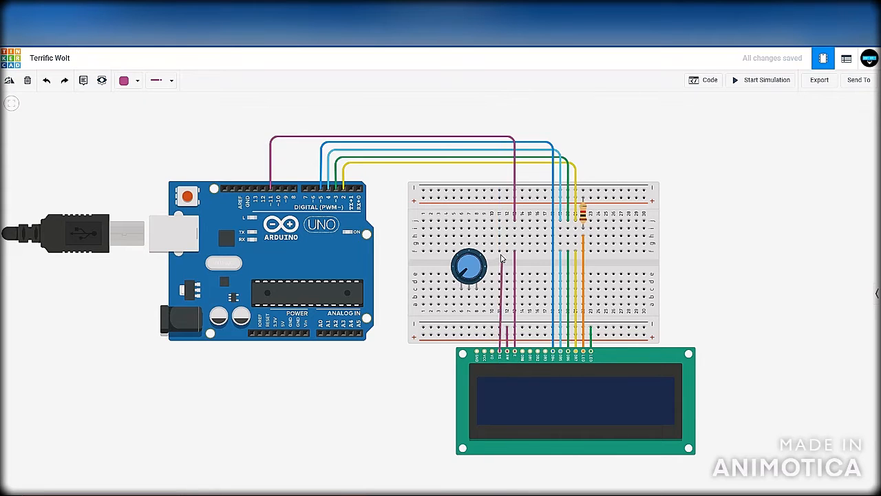
click(499, 252)
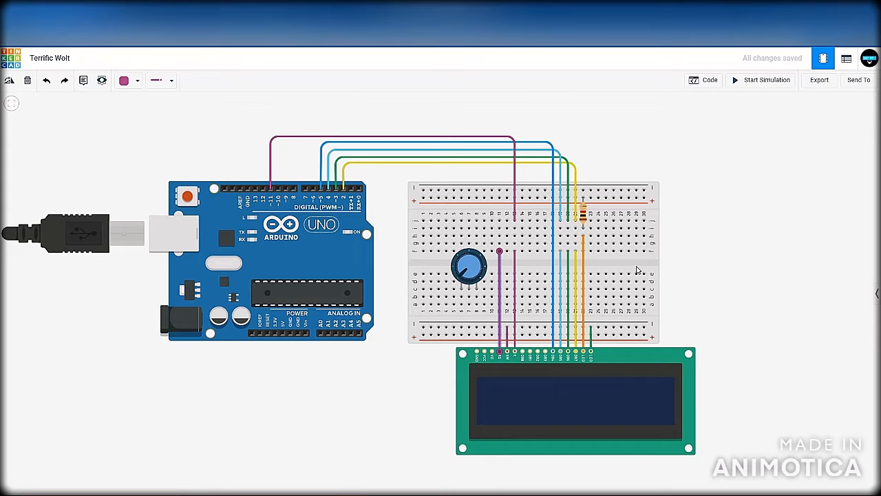
click(499, 221)
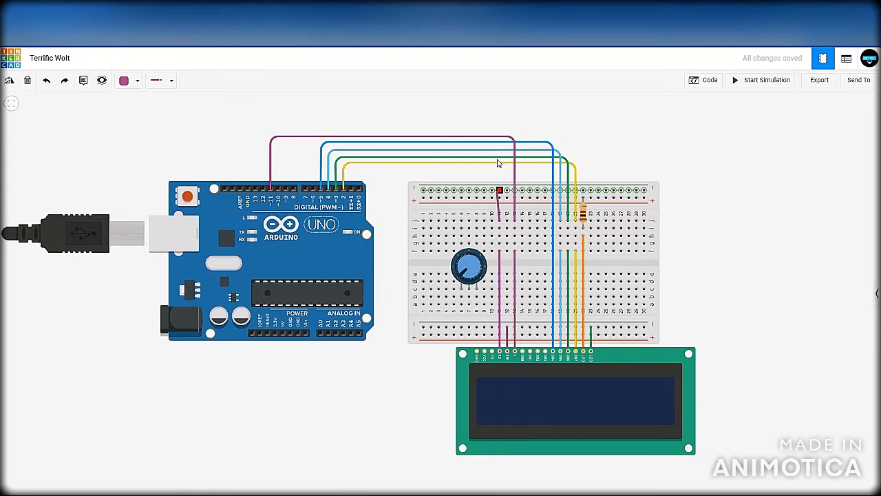
click(499, 131)
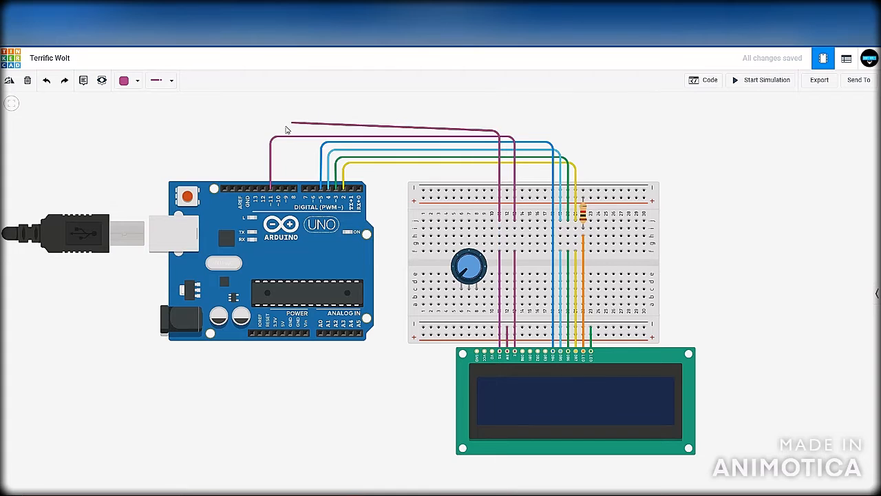
click(262, 131)
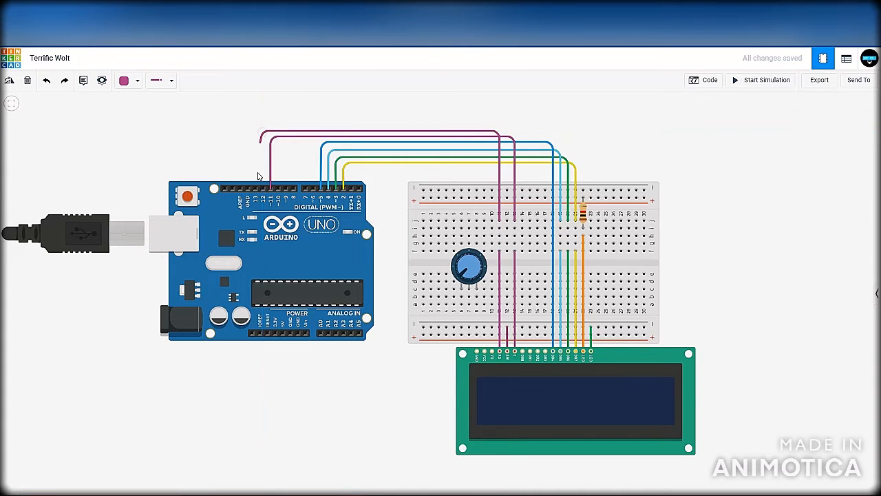
click(262, 188)
click(202, 96)
Recolor both column 11 wires, from the LCD's RS pin and to Arduino pin 12, pink
click(499, 271)
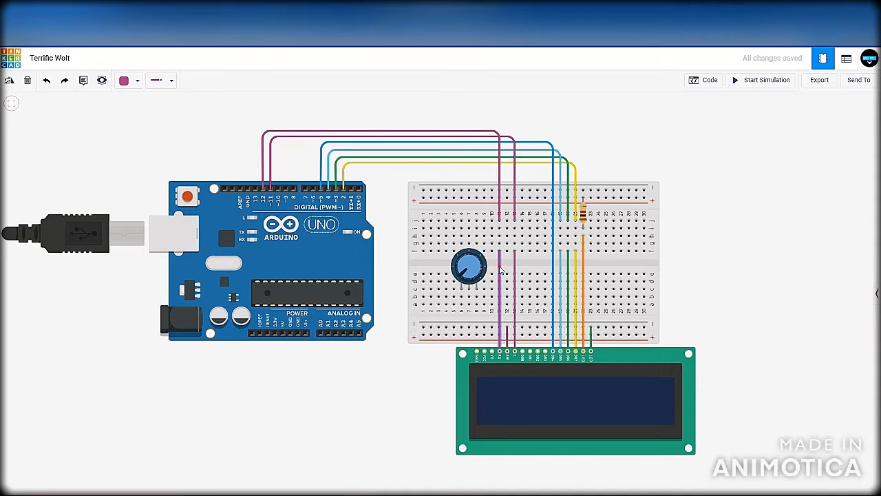
click(128, 82)
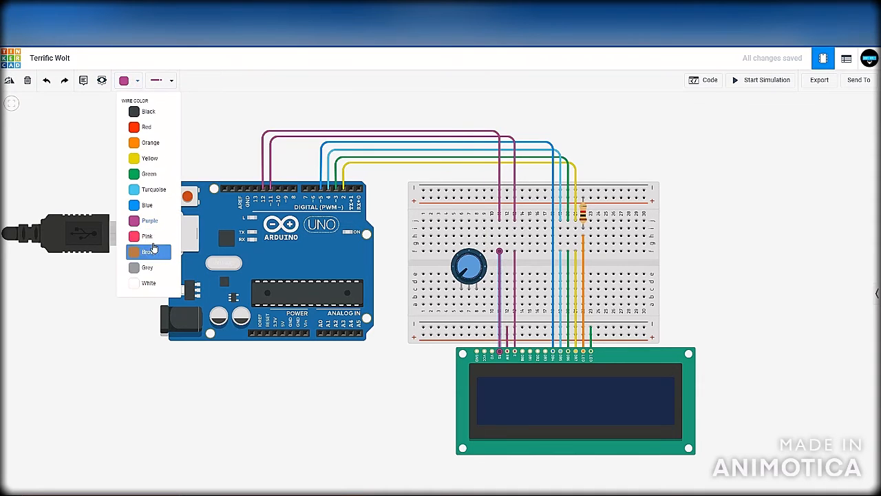
click(151, 238)
click(496, 135)
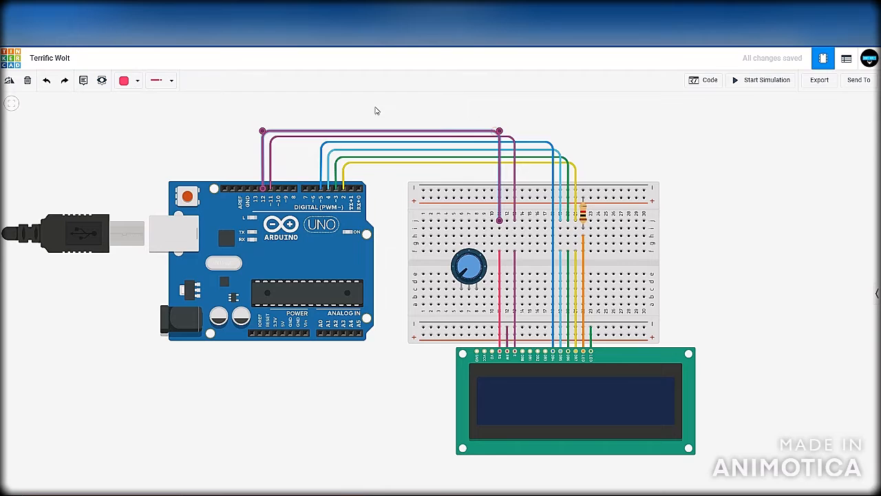
click(137, 81)
click(147, 236)
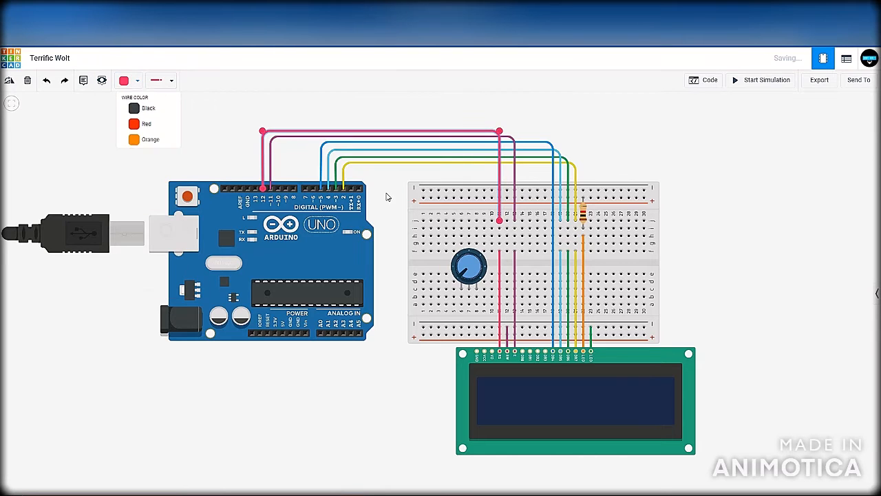
click(395, 187)
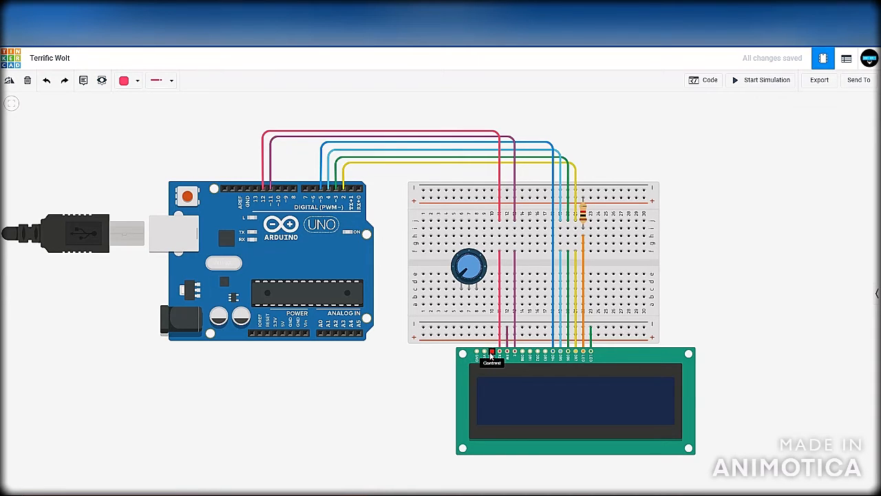
Wire the LCD's V0 contrast pin with two bends to breadboard hole a7, below the potentiometer's middle terminal
scroll(490, 362, up, 5)
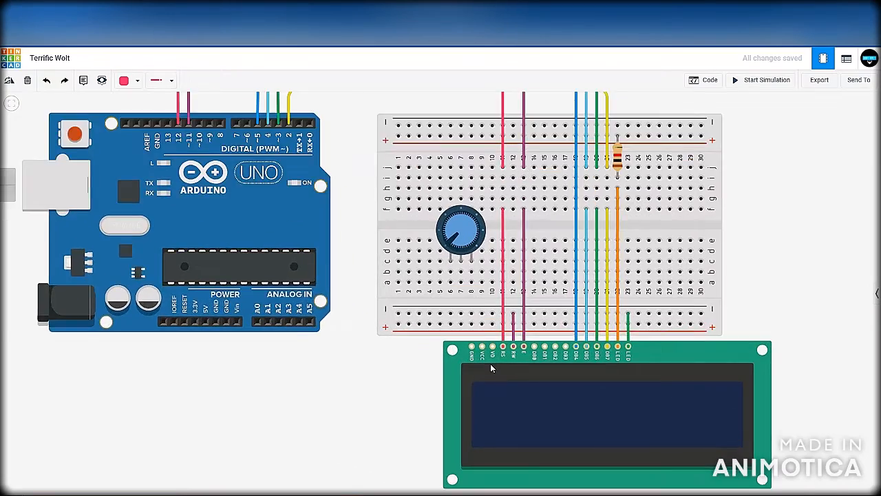
scroll(491, 355, down, 5)
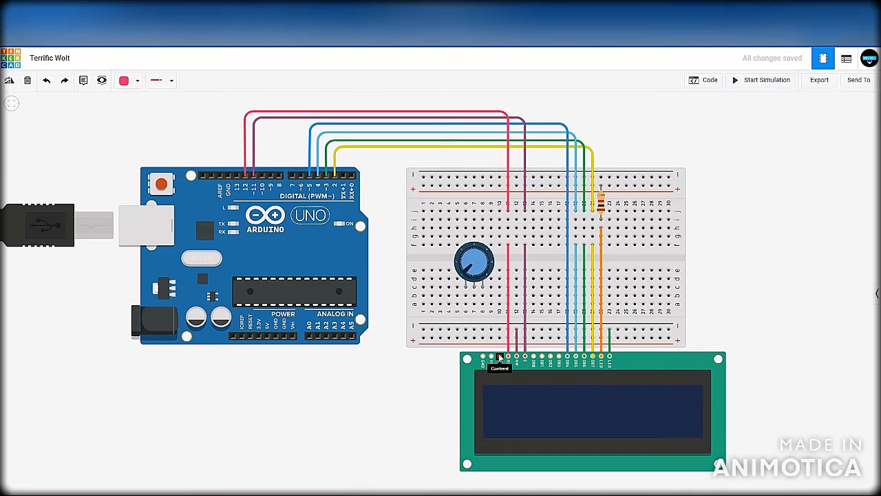
click(500, 325)
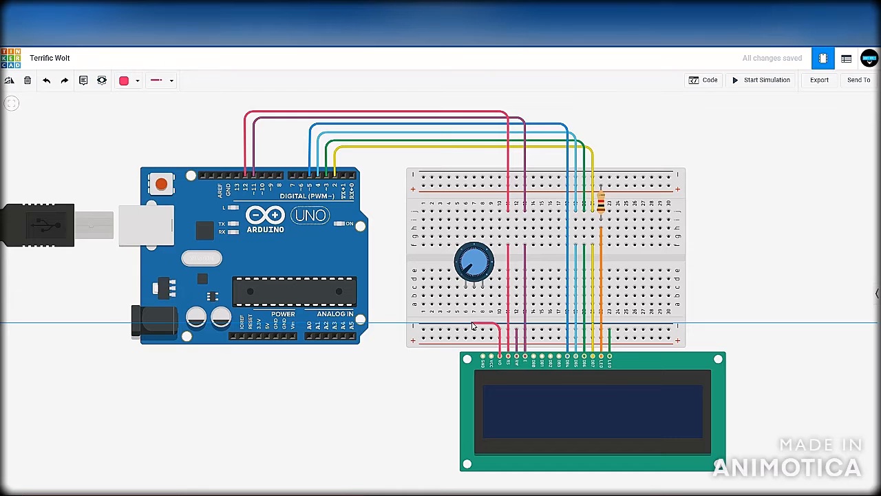
click(474, 324)
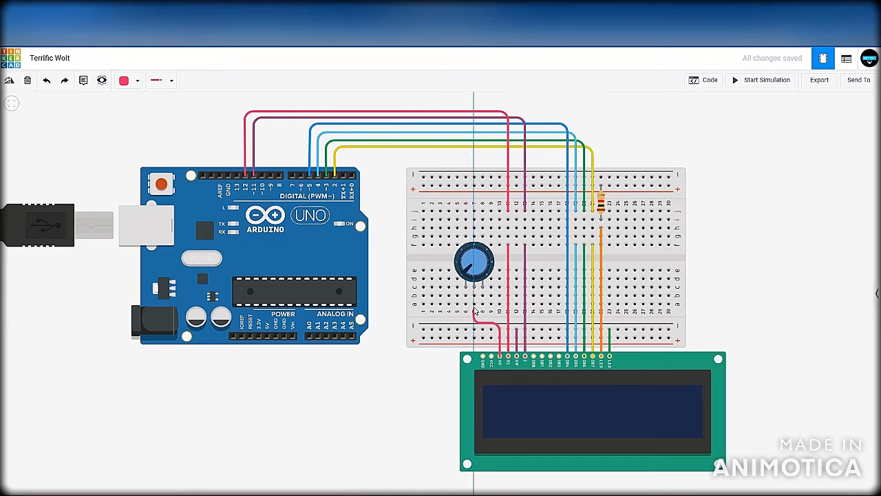
click(474, 303)
click(702, 307)
Wire the LCD's VCC pin to the lower positive rail and its GND pin to the lower negative rail
click(483, 357)
click(482, 329)
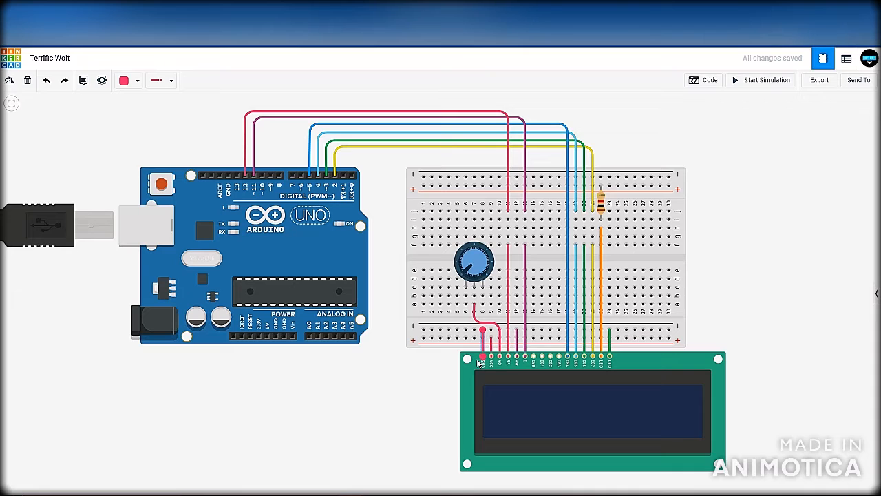
key(alt+Tab)
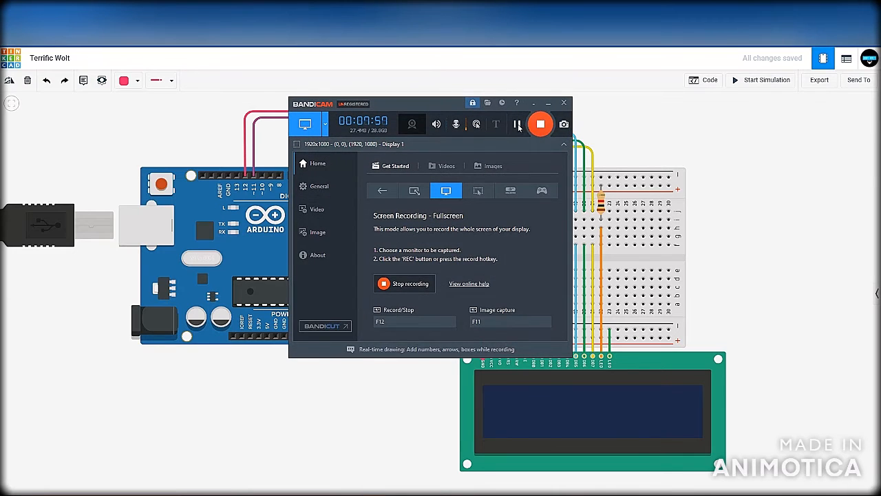
click(517, 125)
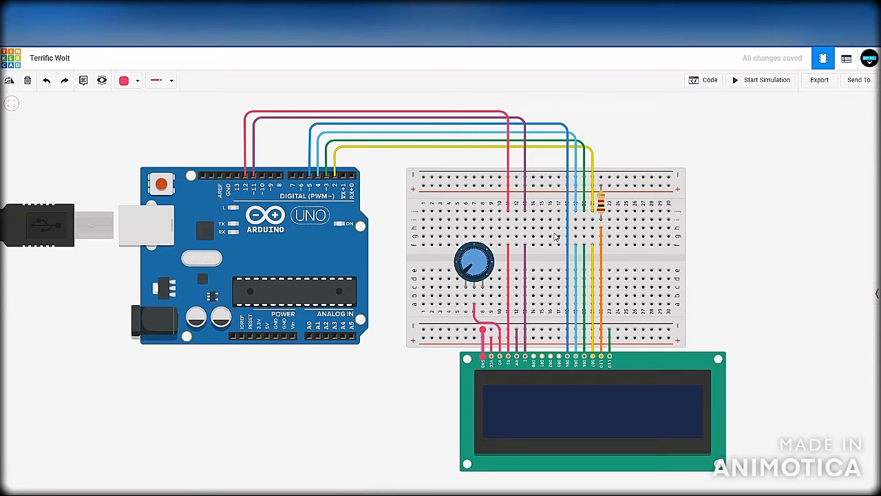
Delete the wire from the LCD's GND pin to the negative rail and connect GND to breadboard hole a8 instead
key(Delete)
click(482, 354)
click(482, 304)
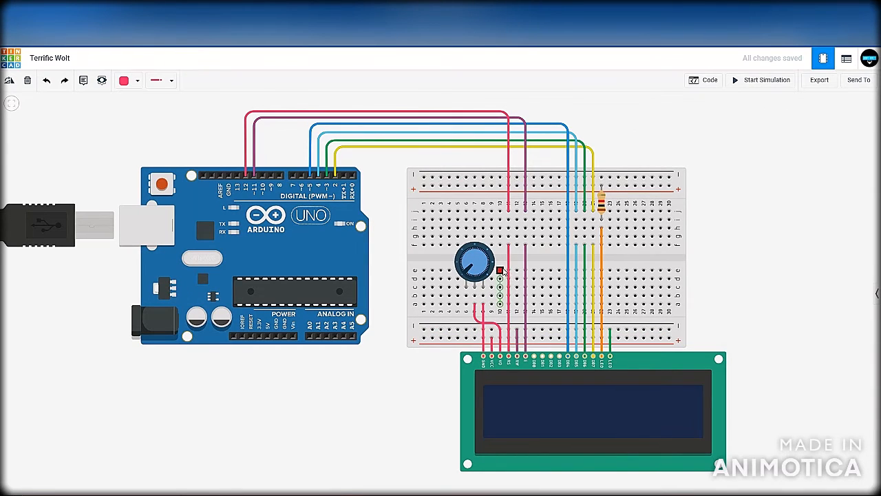
Recolor the wire from the LCD's V0 pin brown and the wire from its GND pin grey
click(501, 343)
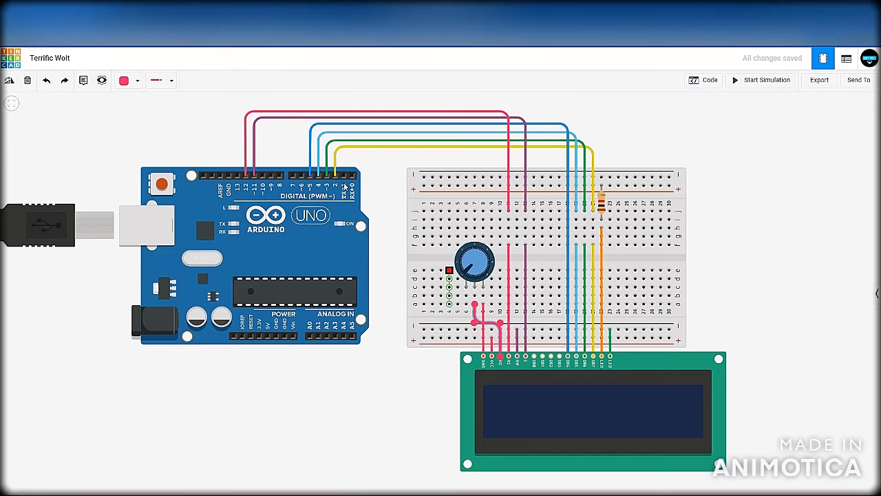
click(137, 80)
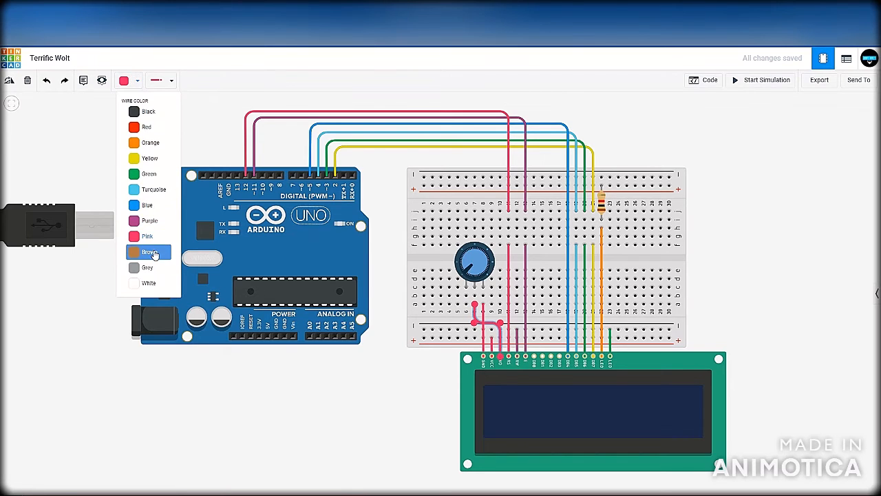
click(141, 249)
click(490, 345)
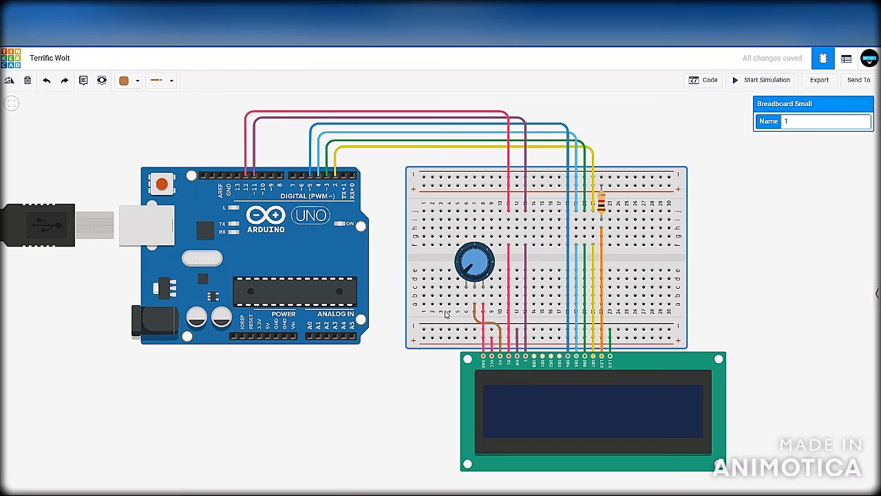
click(484, 332)
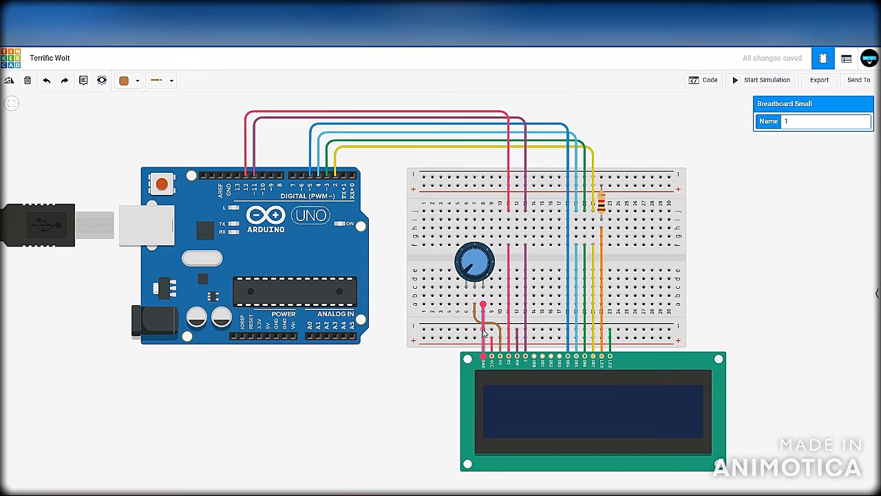
click(131, 81)
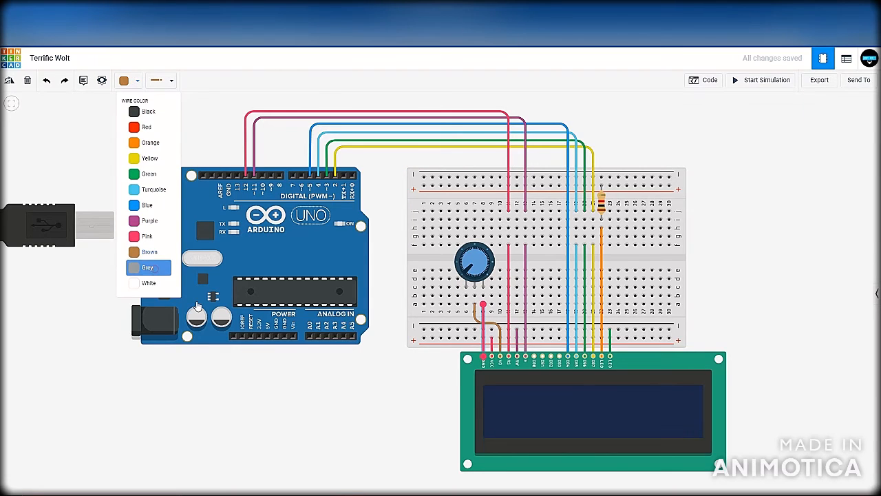
click(148, 282)
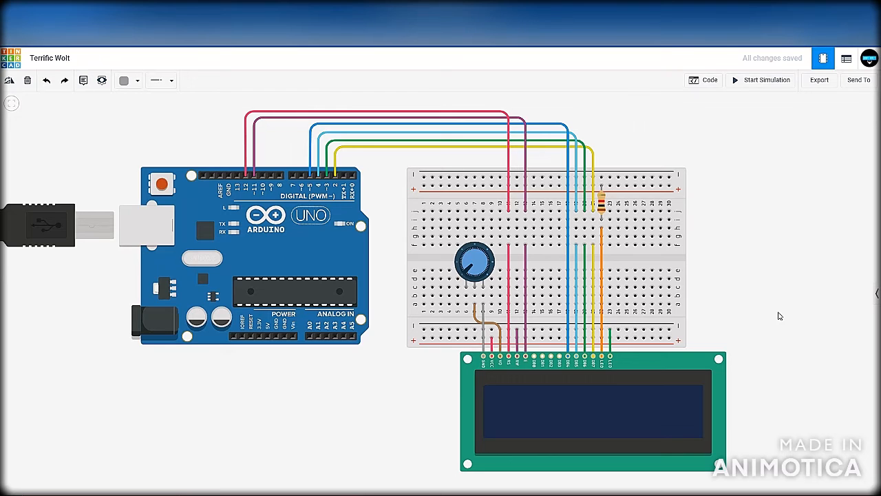
Run a red wire from the Arduino's 5V pin, routed below the board, to the first hole of the breadboard's lower positive rail
click(268, 336)
click(131, 80)
click(267, 336)
click(267, 356)
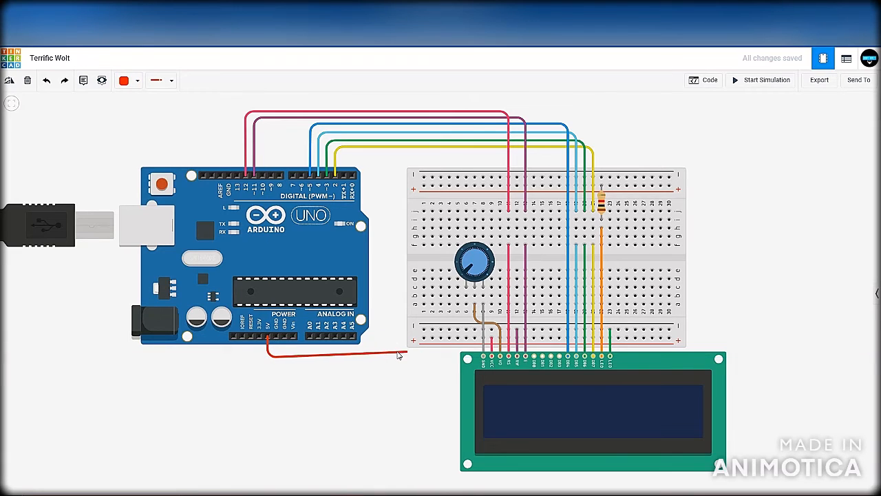
click(403, 357)
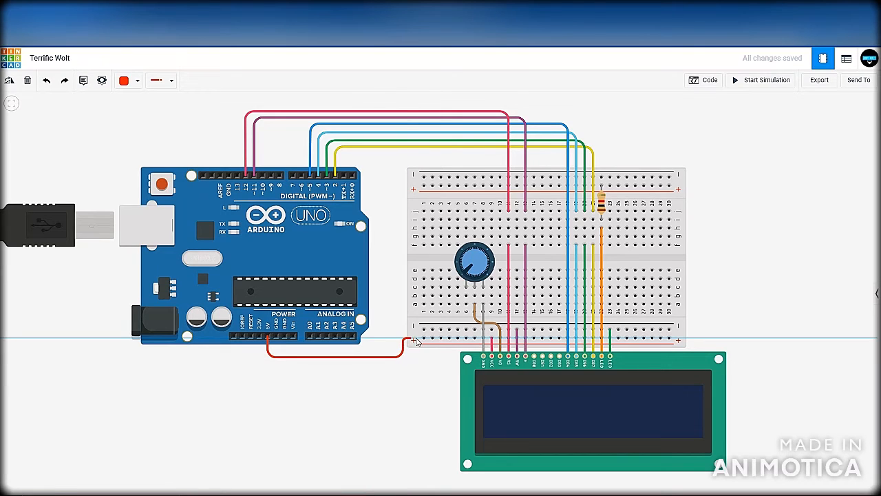
click(422, 339)
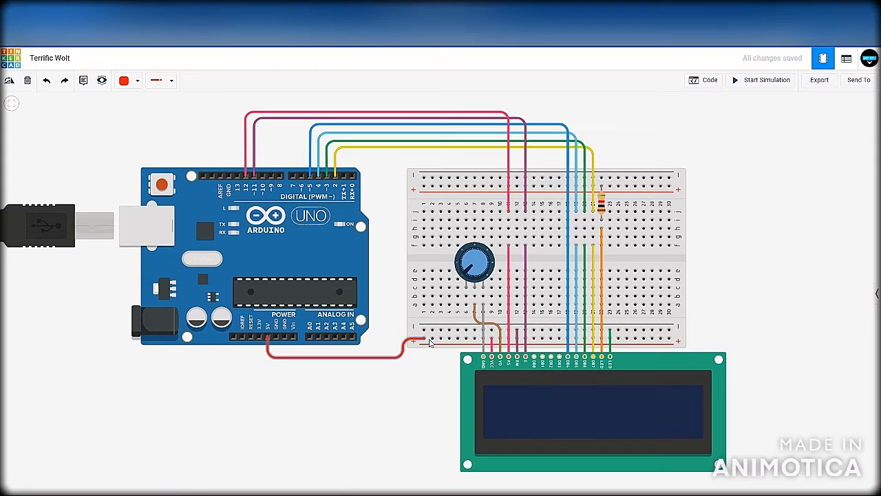
Run a black wire from the Arduino's GND pin, routed below the board, to the first hole of the breadboard's lower negative rail
click(277, 336)
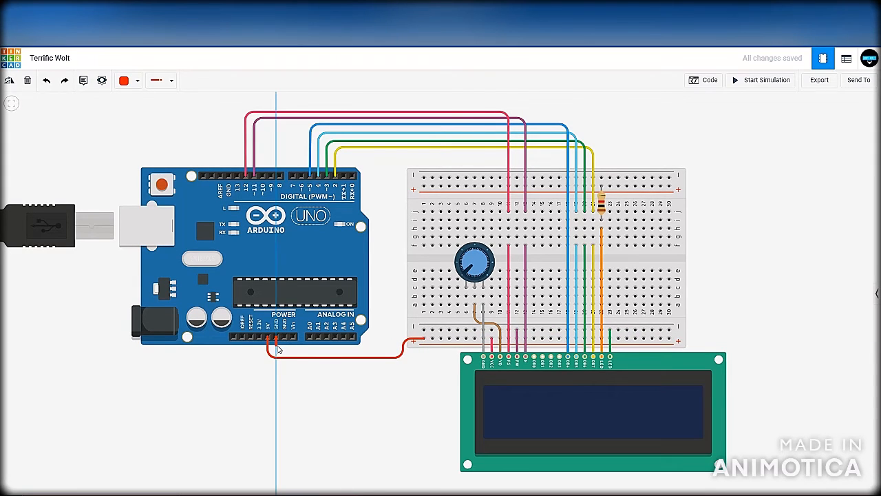
click(134, 81)
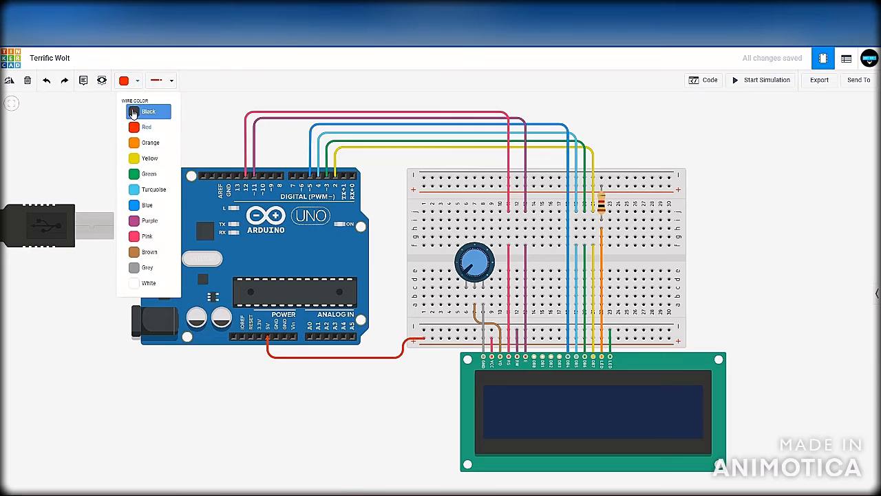
click(133, 113)
click(278, 337)
click(276, 351)
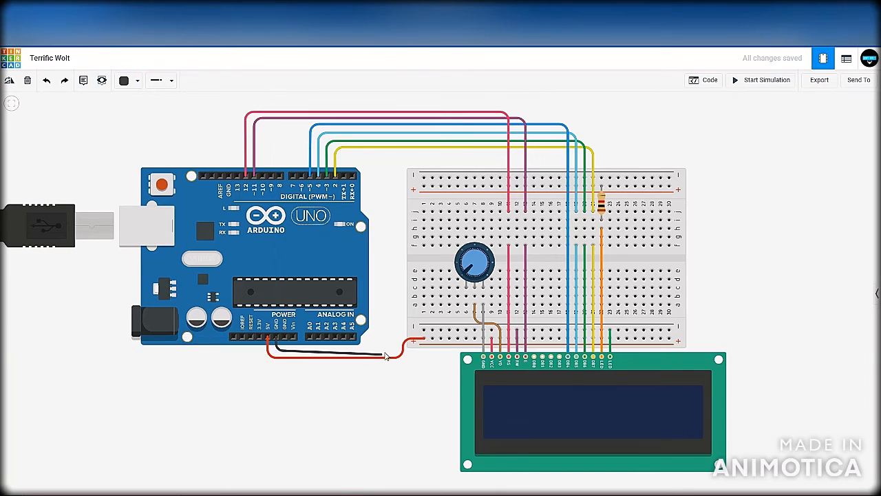
click(390, 349)
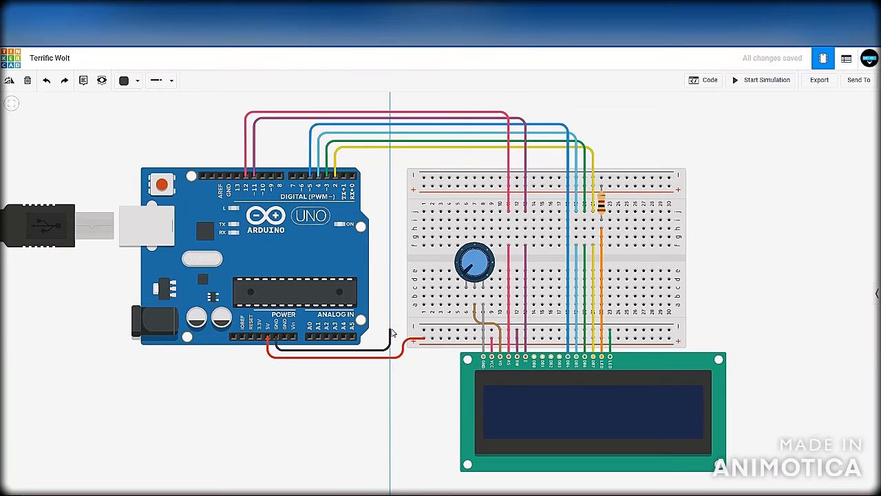
click(391, 329)
click(424, 329)
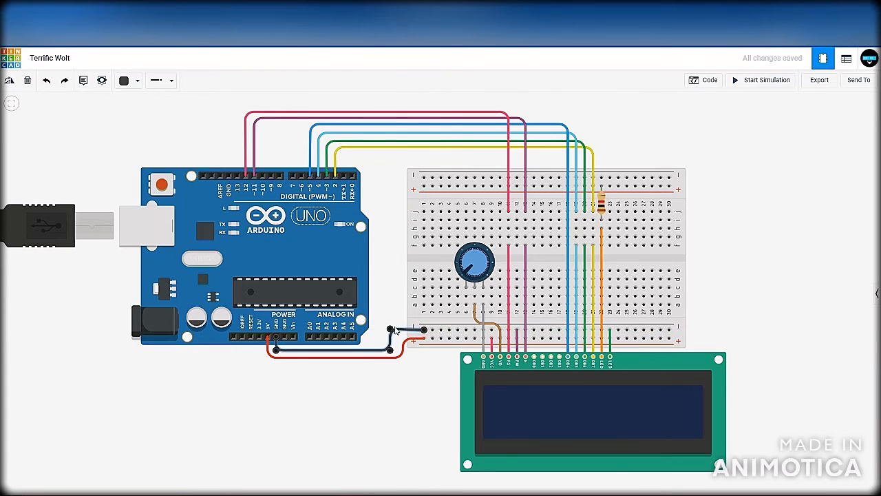
drag(390, 329, 390, 330)
drag(462, 397, 467, 409)
click(744, 291)
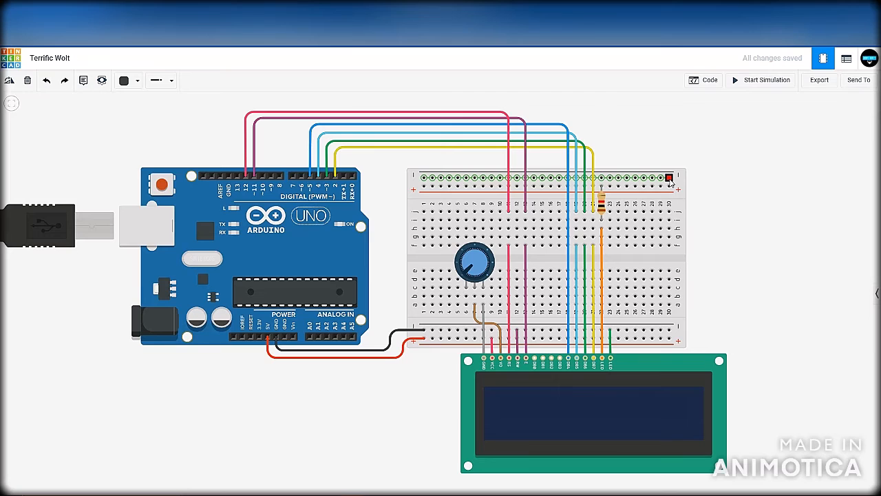
Link the breadboard's lower and upper negative rails with a vertical black wire between their last holes
click(668, 329)
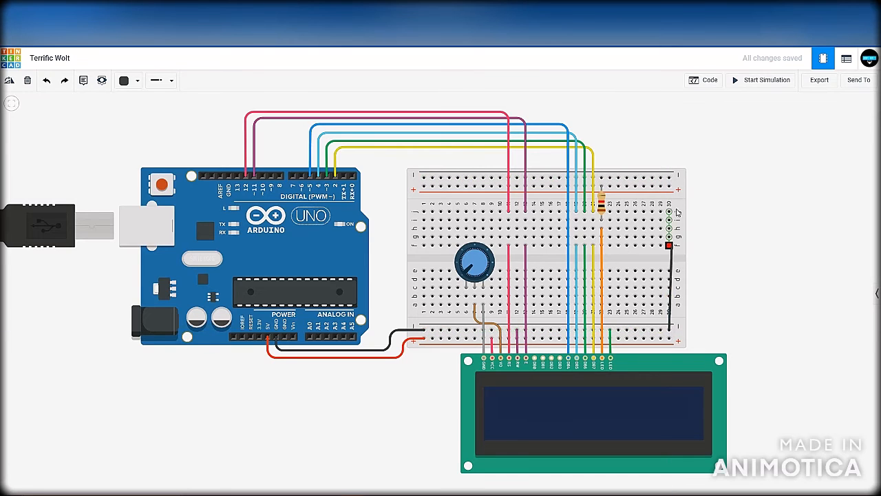
click(669, 178)
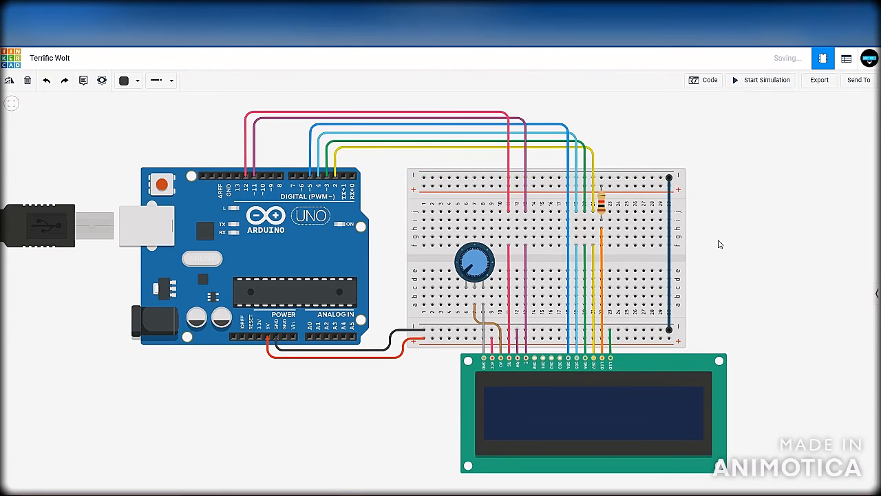
click(128, 81)
click(141, 126)
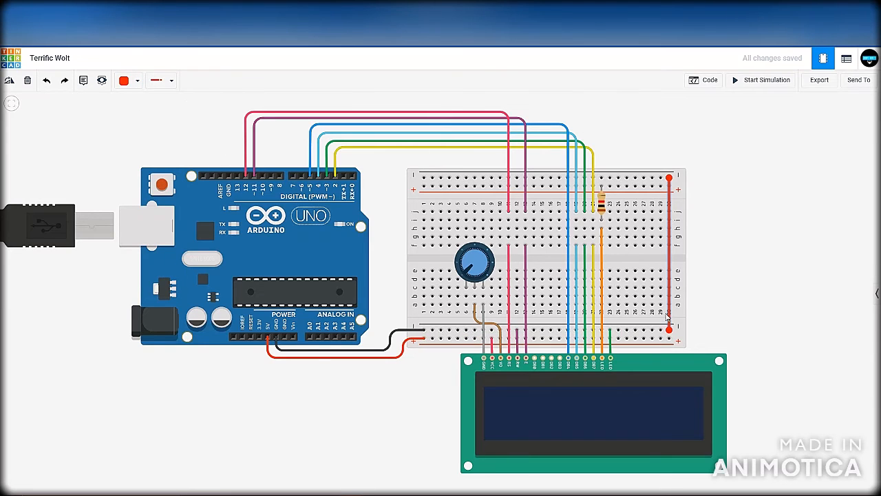
click(124, 81)
click(143, 113)
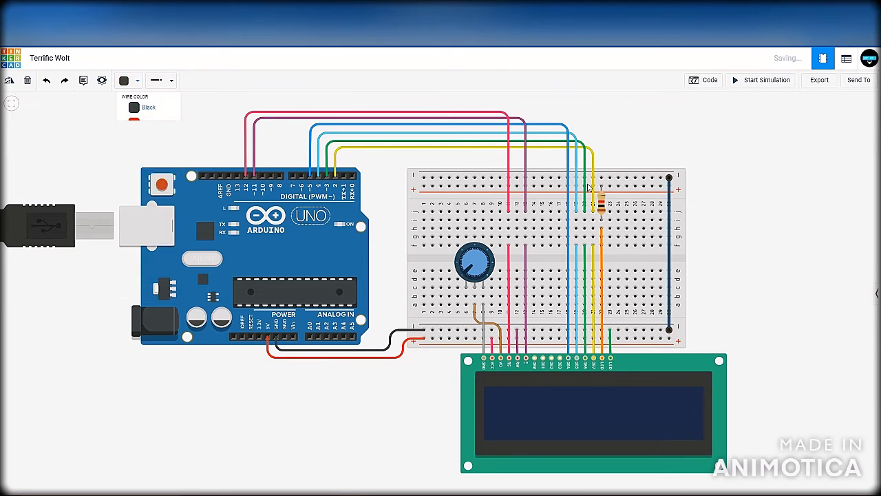
Link the lower and upper positive rails with a vertical red wire at column 29, beside the black wire
click(733, 238)
click(138, 80)
click(145, 125)
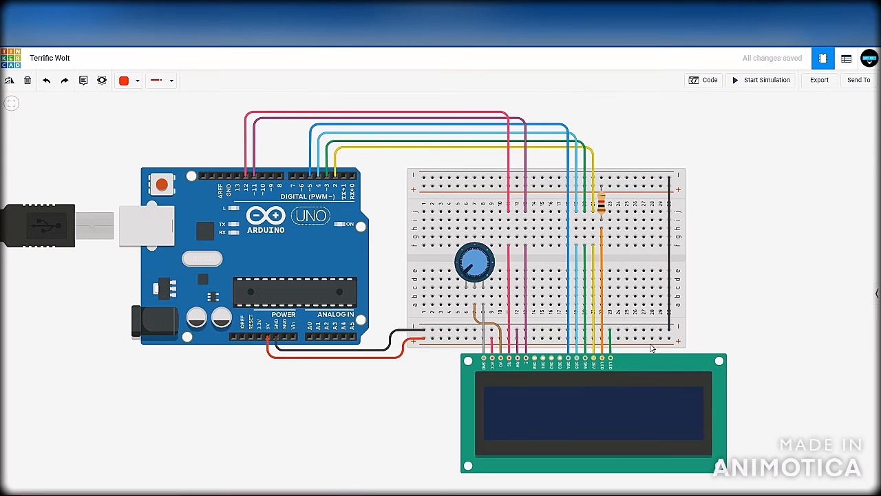
click(660, 339)
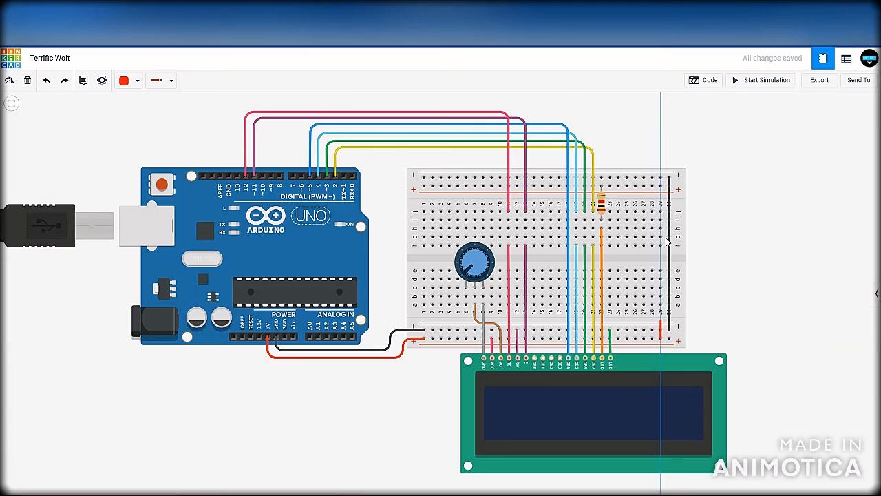
click(661, 187)
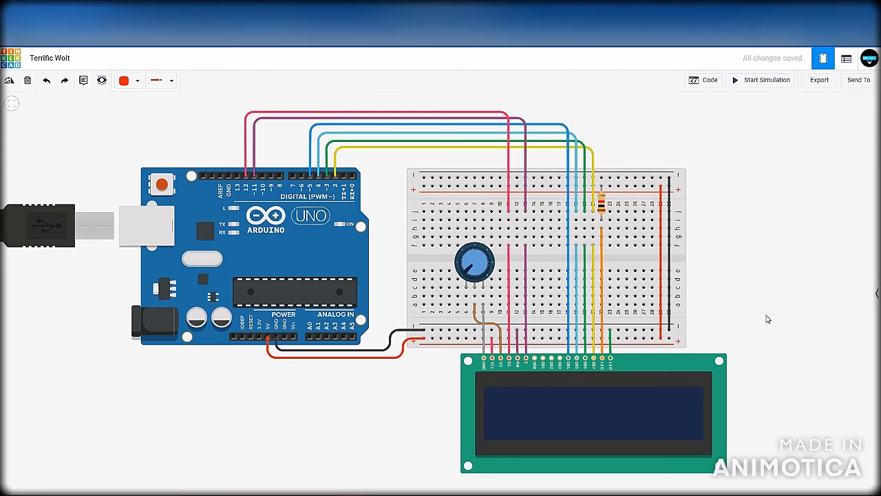
Switch the Arduino's code editor from Blocks to Text and delete the entire default sketch
scroll(768, 320, down, 1)
drag(732, 231, 701, 246)
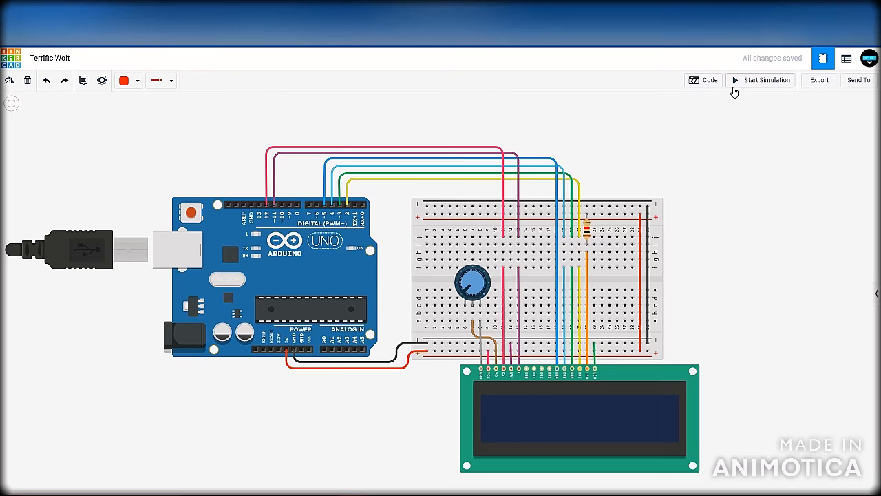
click(703, 81)
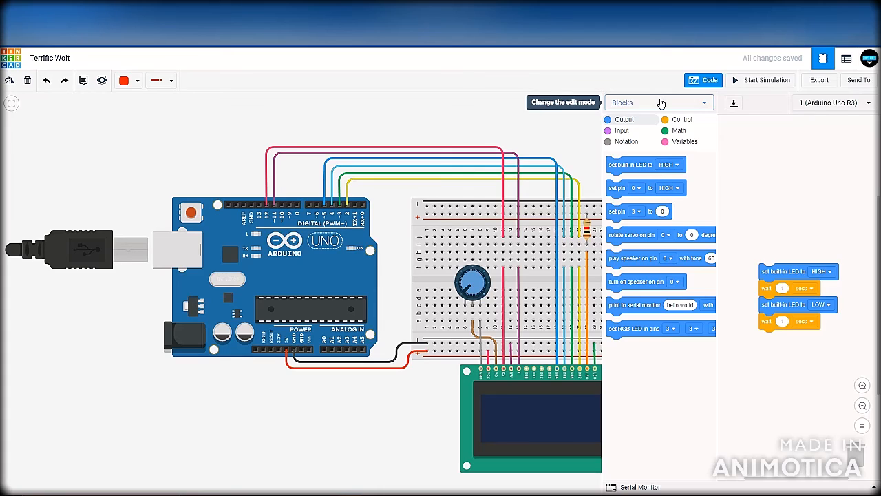
click(649, 102)
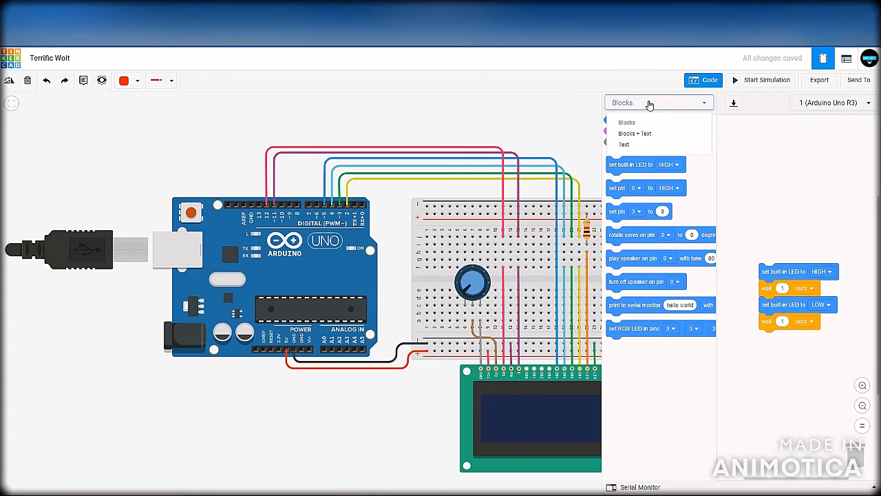
click(718, 119)
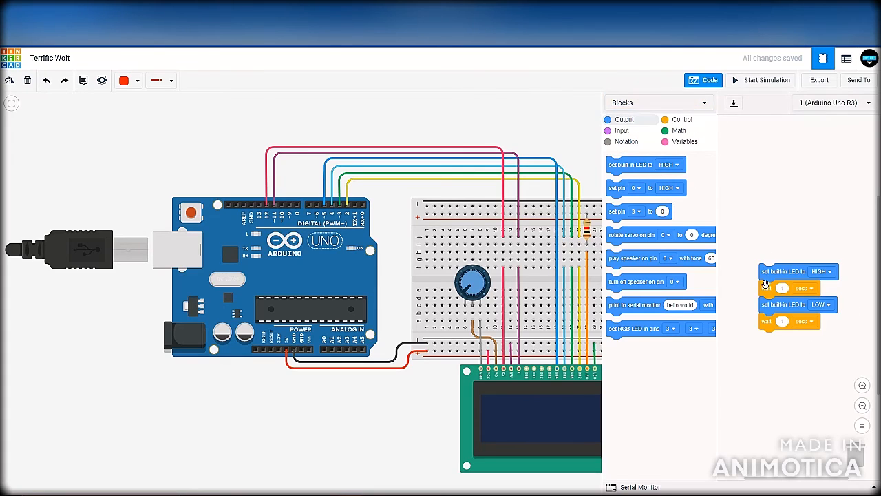
click(636, 103)
click(626, 143)
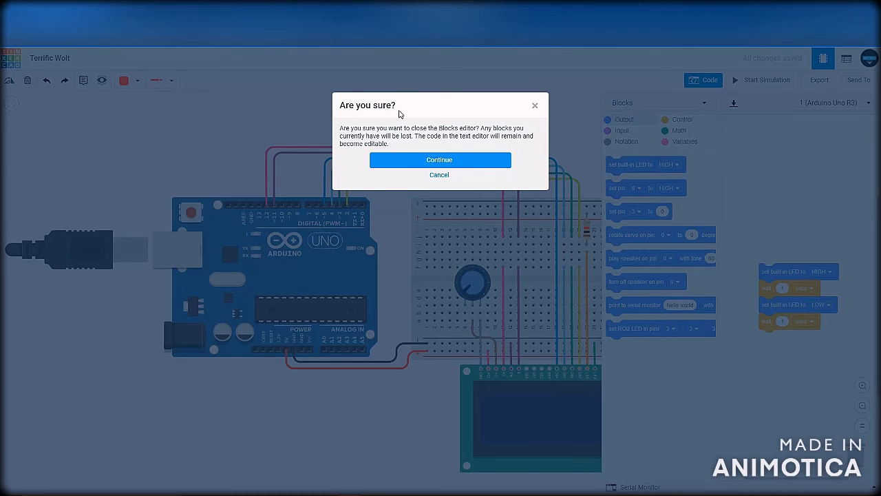
click(437, 160)
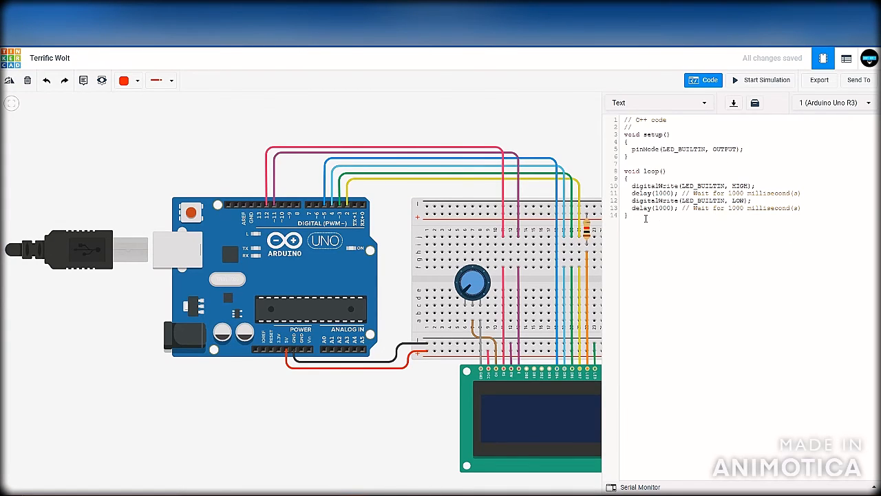
drag(628, 216, 622, 116)
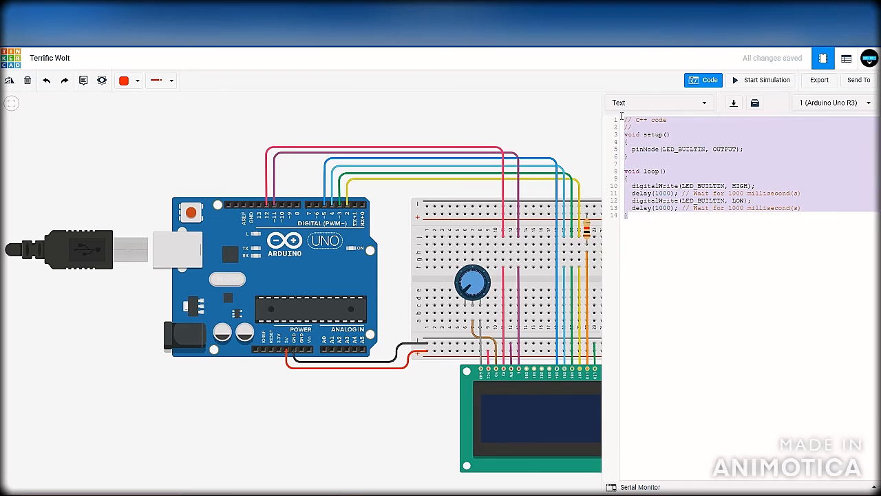
key(BackSpace)
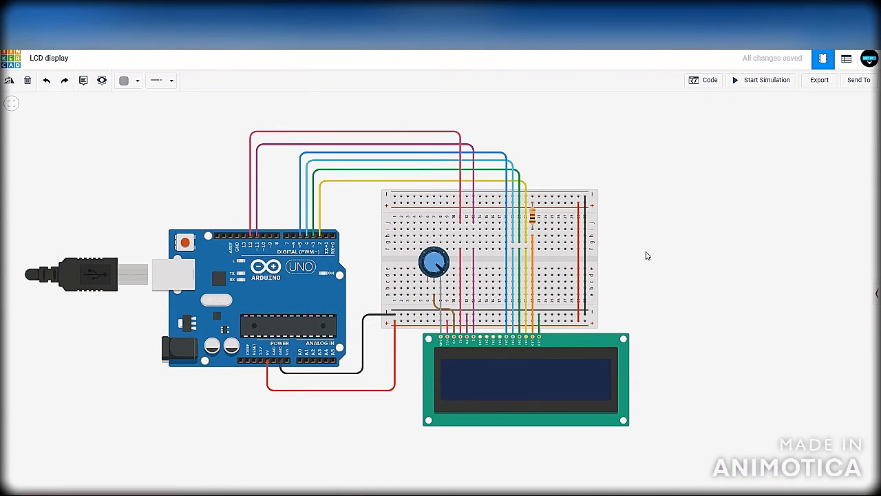
Show the Arduino's LiquidCrystal code beside the circuit in the LCD display design
drag(620, 240, 635, 246)
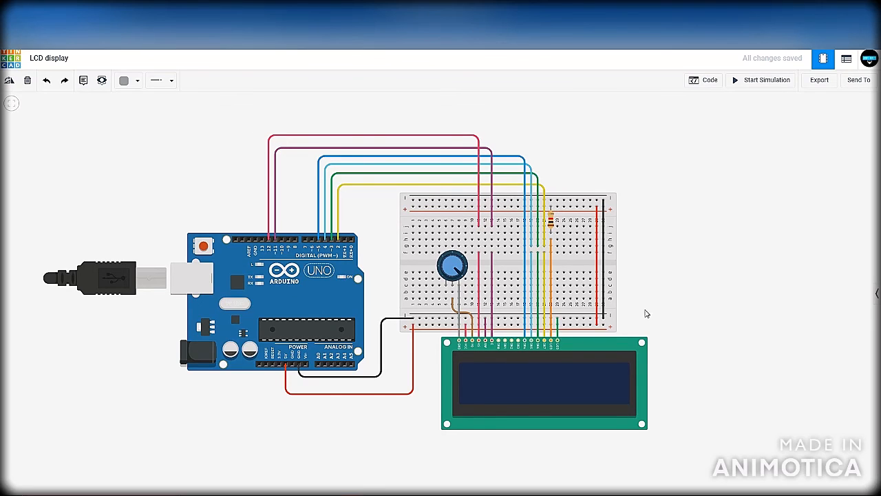
click(702, 81)
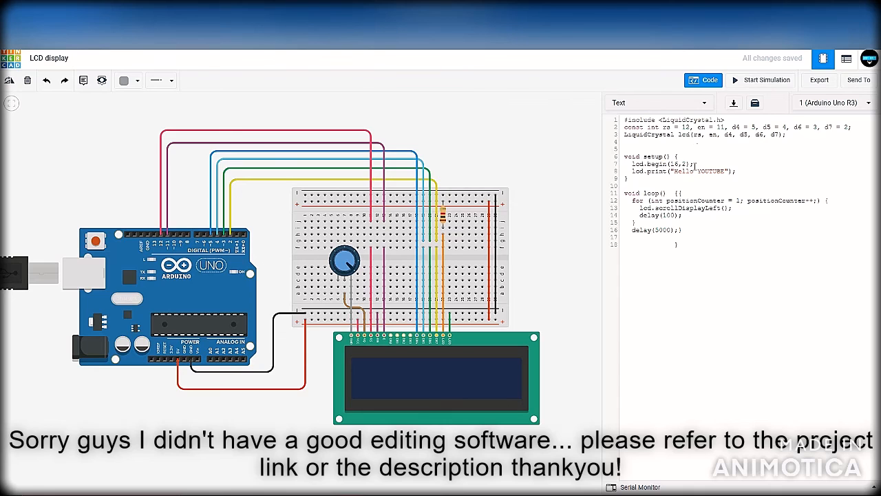
drag(523, 214, 544, 232)
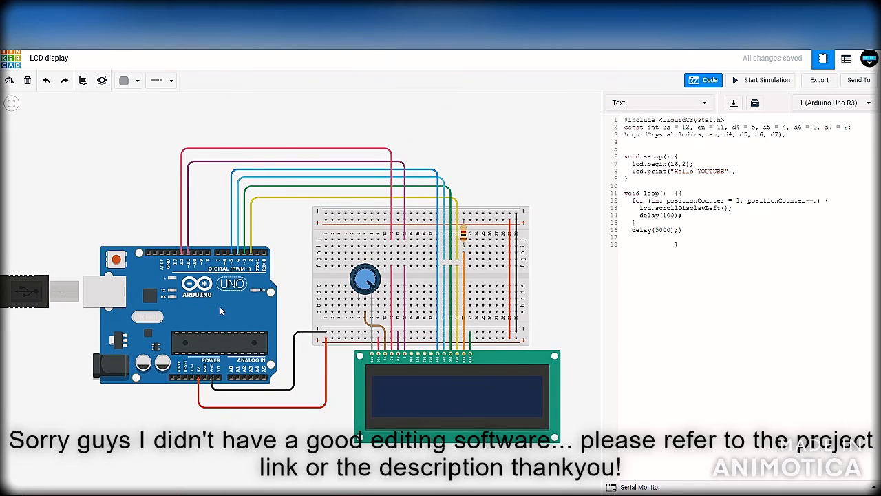
mouse_move(372, 289)
mouse_down()
mouse_move(378, 282)
mouse_move(371, 287)
mouse_up()
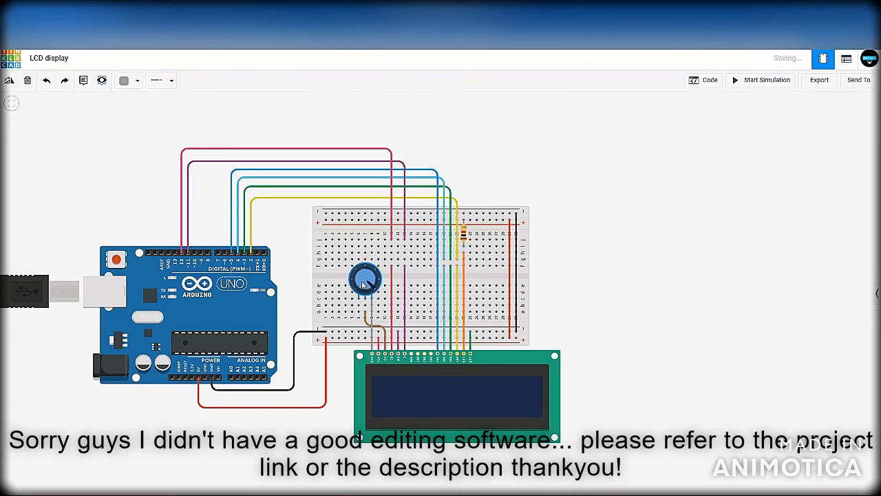
click(702, 83)
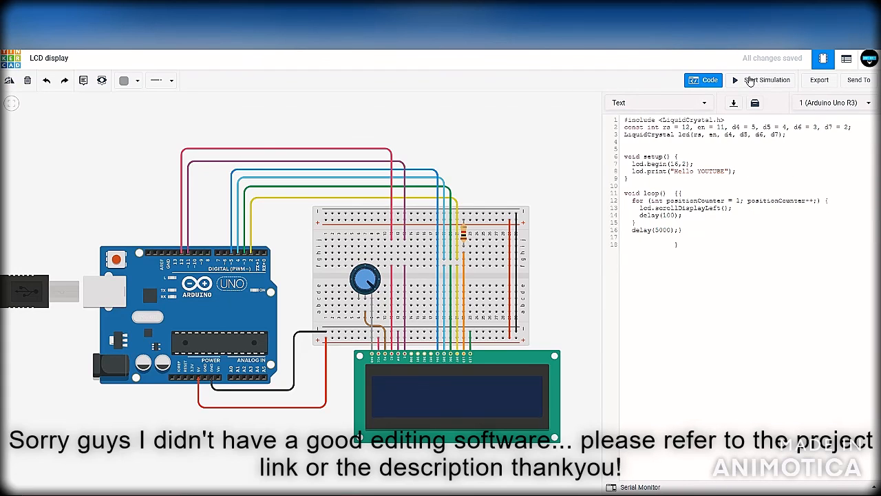
Run the simulation to check the LCD output of the "Hello YOUTUBE" code, and stop it
click(749, 83)
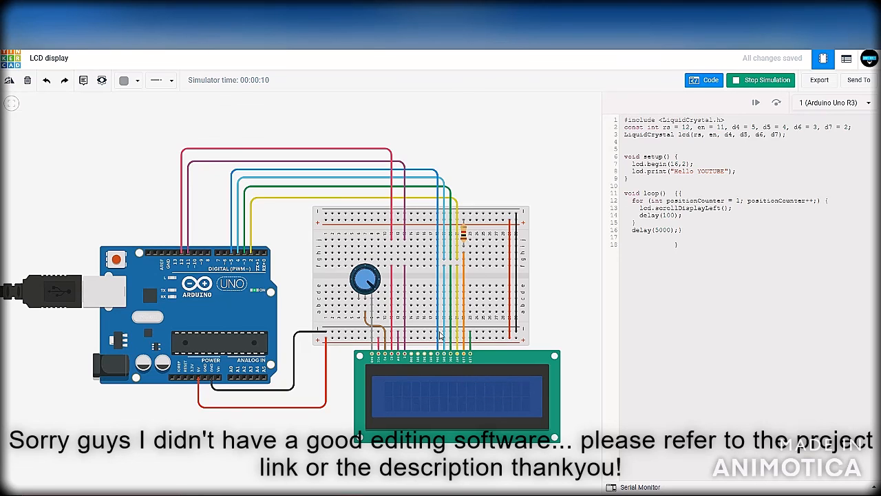
scroll(435, 286, down, 1)
mouse_move(514, 195)
mouse_down()
mouse_move(532, 209)
mouse_move(516, 197)
mouse_up()
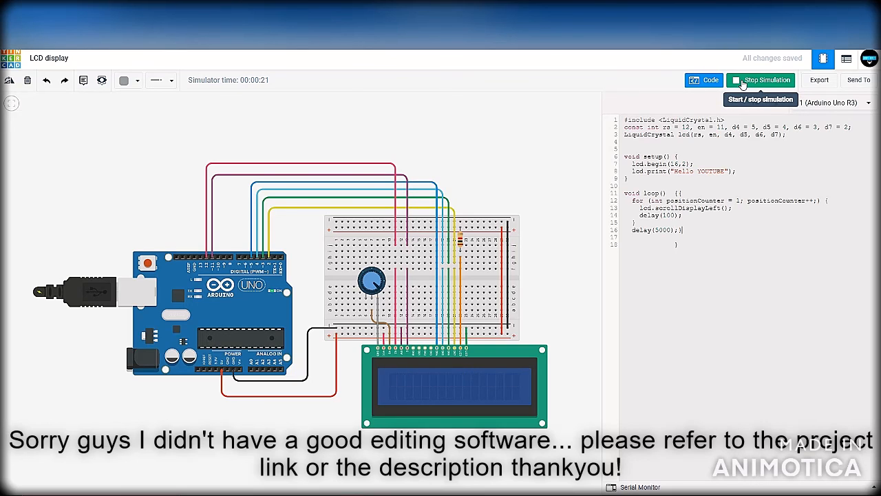
click(742, 84)
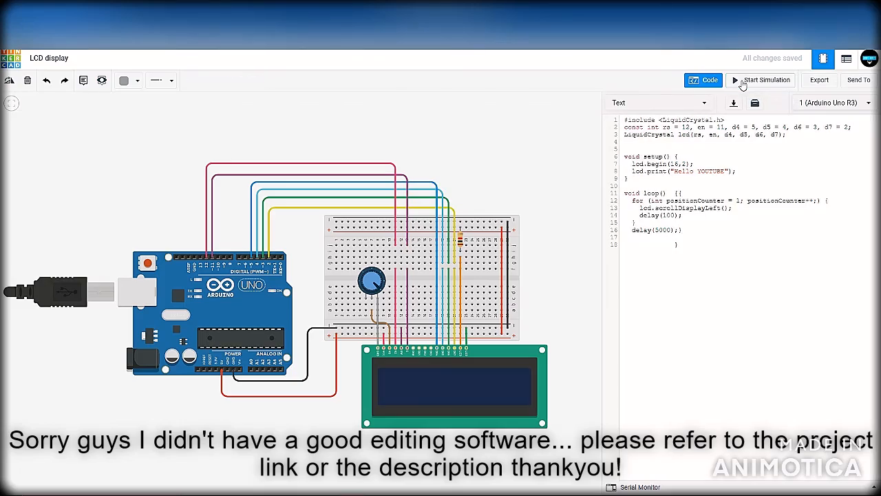